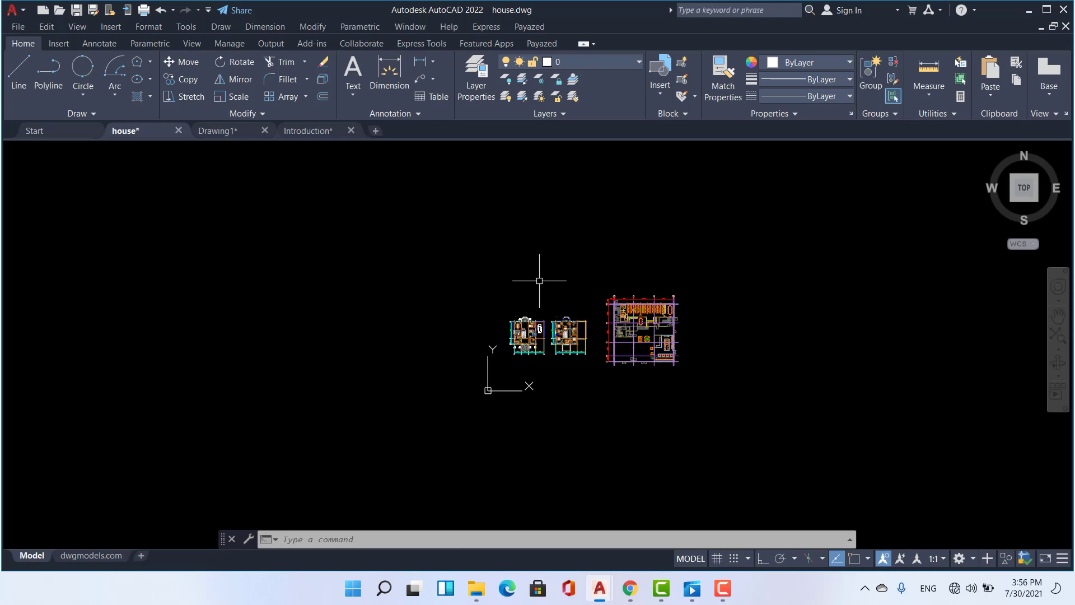
# Examine the house floor plans and the grid dimensions along the upper edge of the large office plan.
pyautogui.moveTo(581, 345)
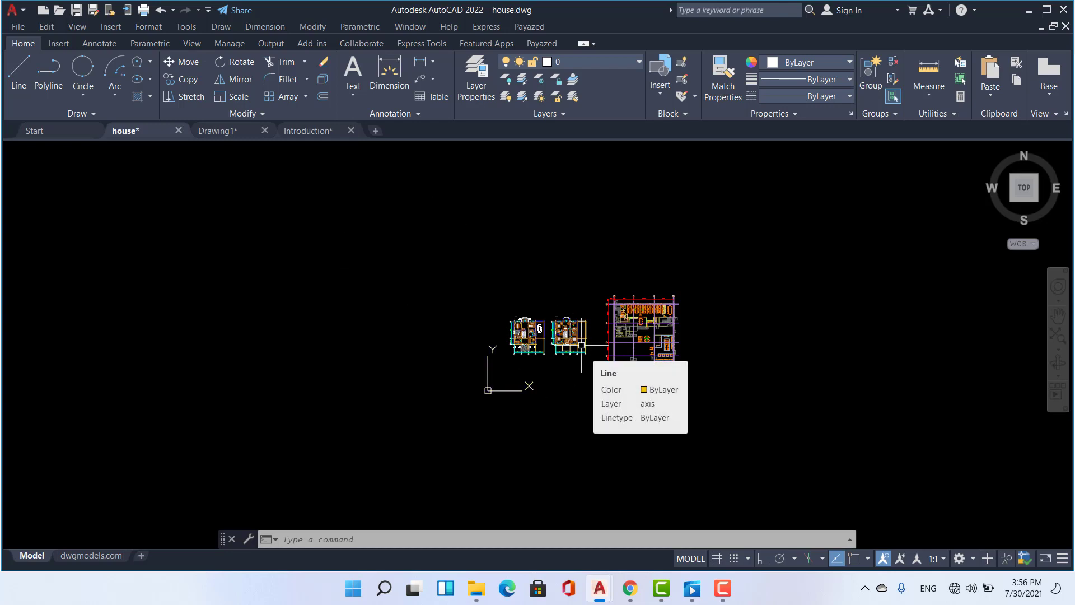
pyautogui.scroll(3, 581, 345)
pyautogui.moveTo(599, 325); pyautogui.dragTo(561, 336, button='middle')
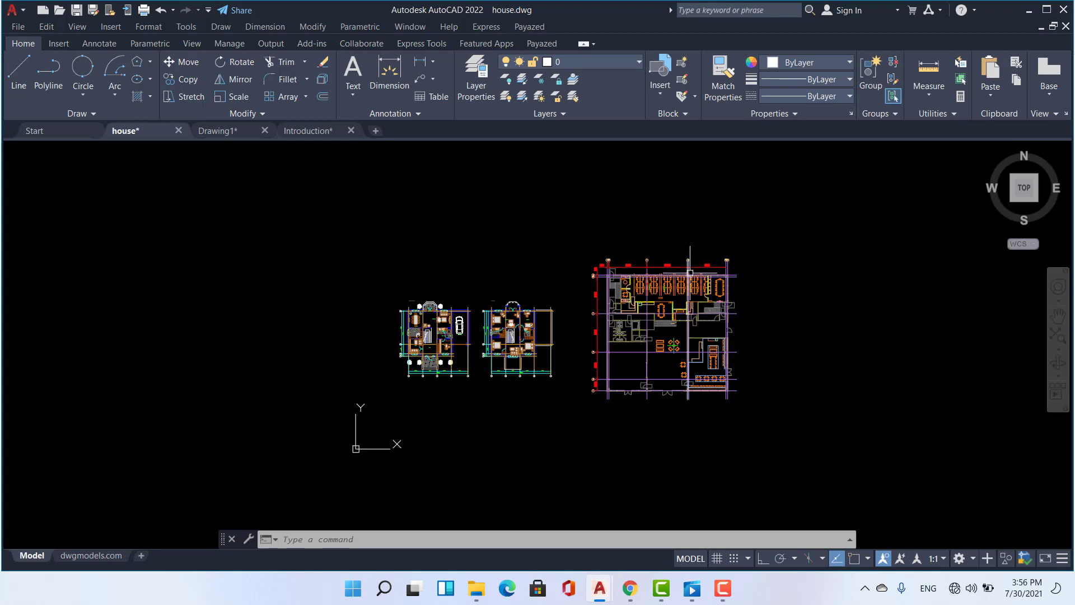
pyautogui.scroll(5, 682, 272)
pyautogui.scroll(3, 609, 247)
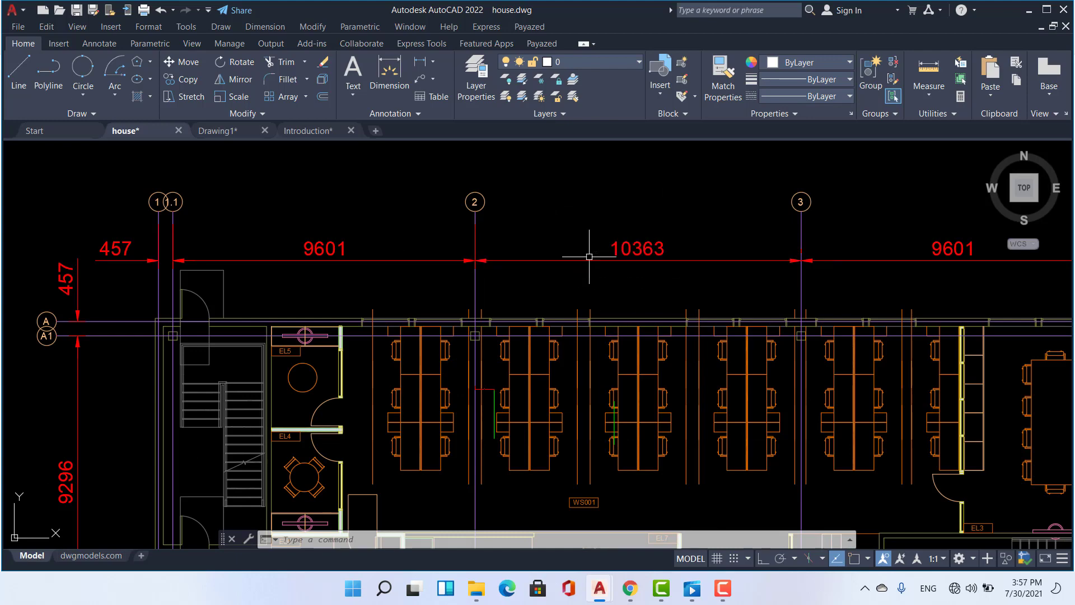
pyautogui.scroll(-9, 604, 256)
pyautogui.scroll(3, 588, 257)
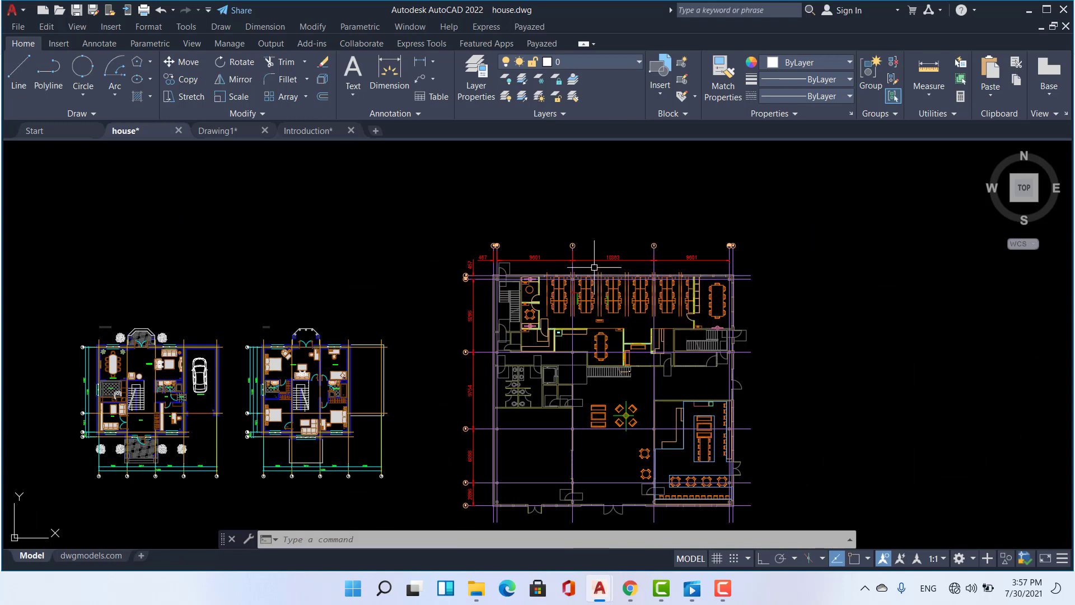
pyautogui.moveTo(598, 266); pyautogui.dragTo(479, 216, button='middle')
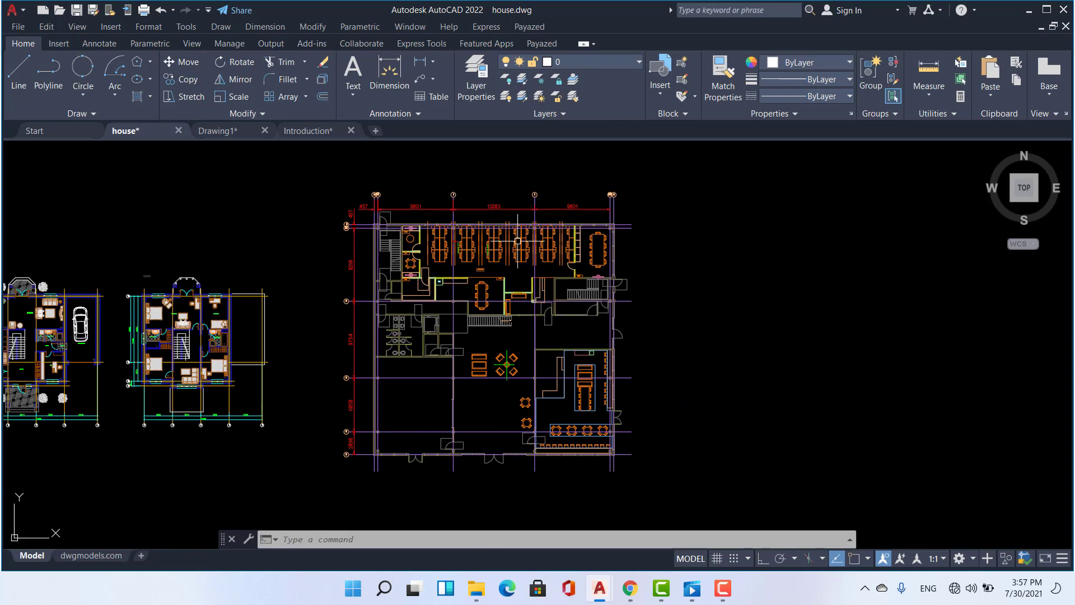
# Turn on object snap and measure the door opening in the office plan's right-hand wall between its endpoints.
pyautogui.scroll(3, 608, 337)
pyautogui.scroll(5, 609, 338)
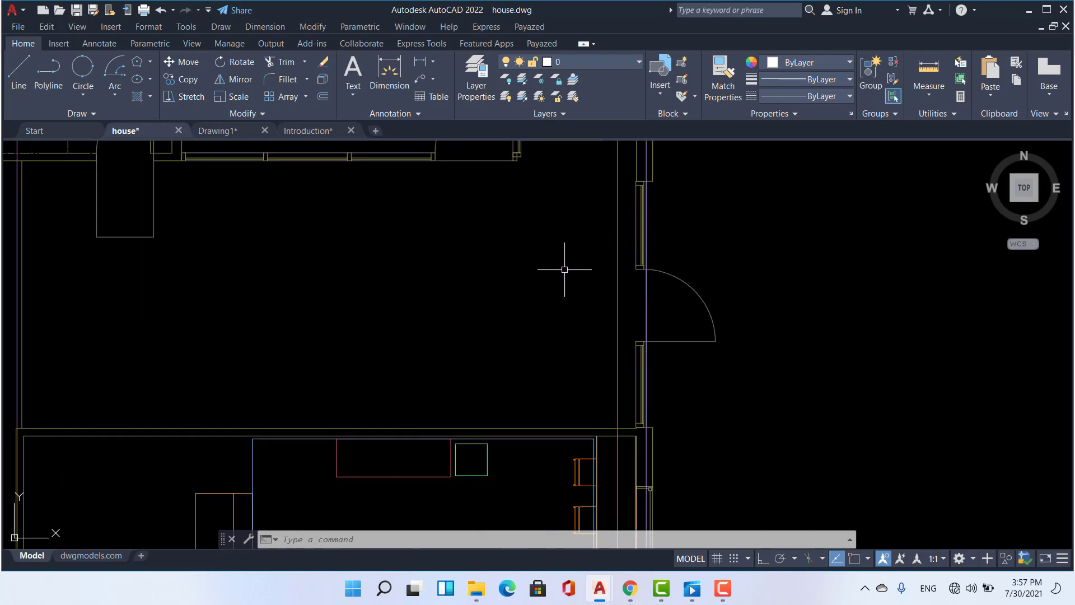
pyautogui.moveTo(557, 273); pyautogui.dragTo(464, 288, button='middle')
pyautogui.scroll(3, 576, 291)
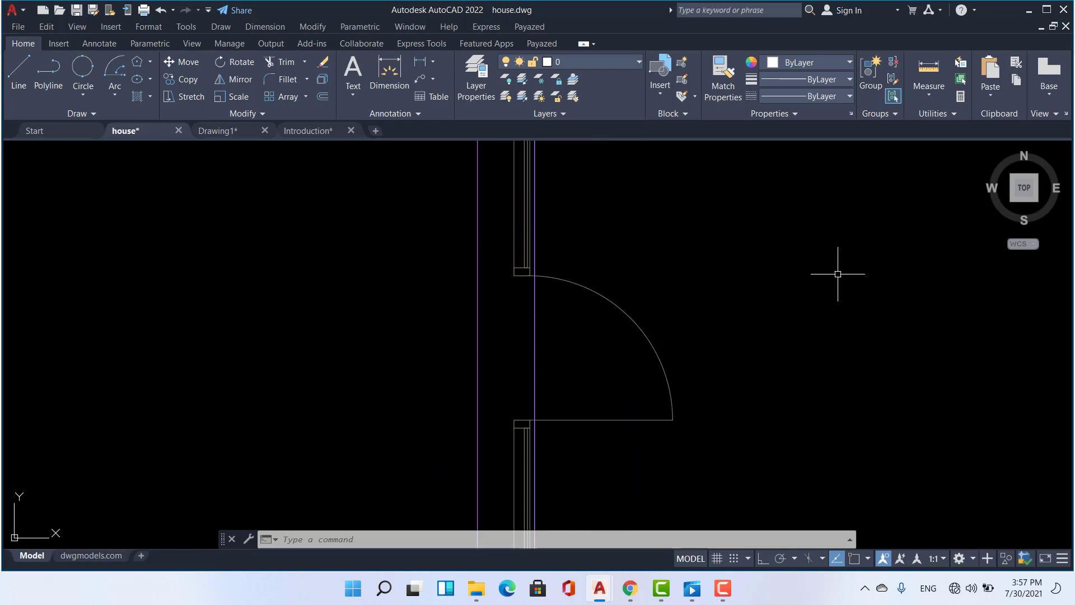
pyautogui.click(925, 95)
pyautogui.click(941, 146)
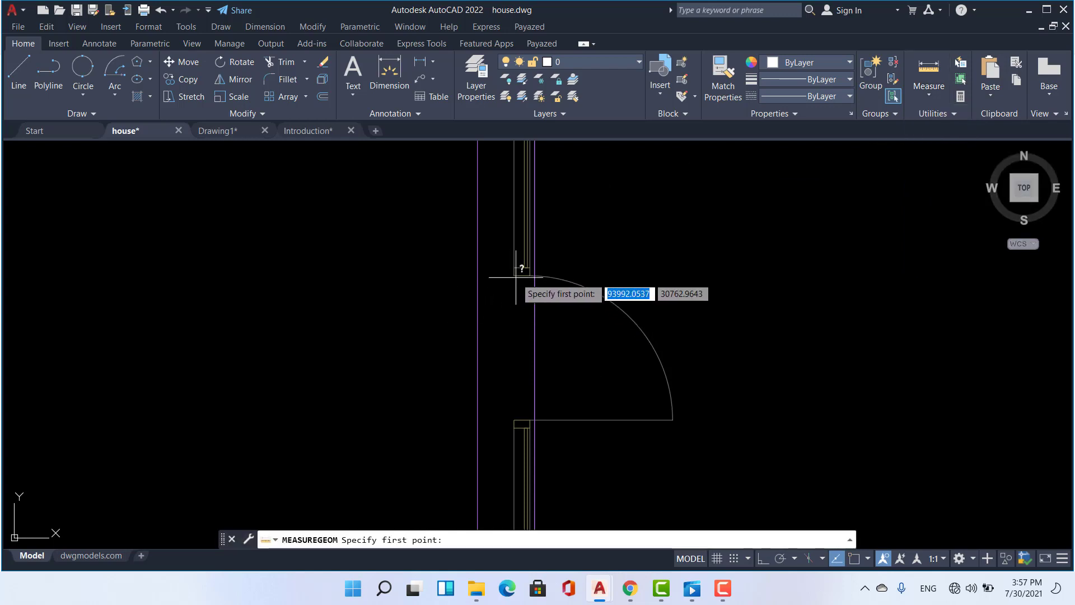
pyautogui.click(867, 558)
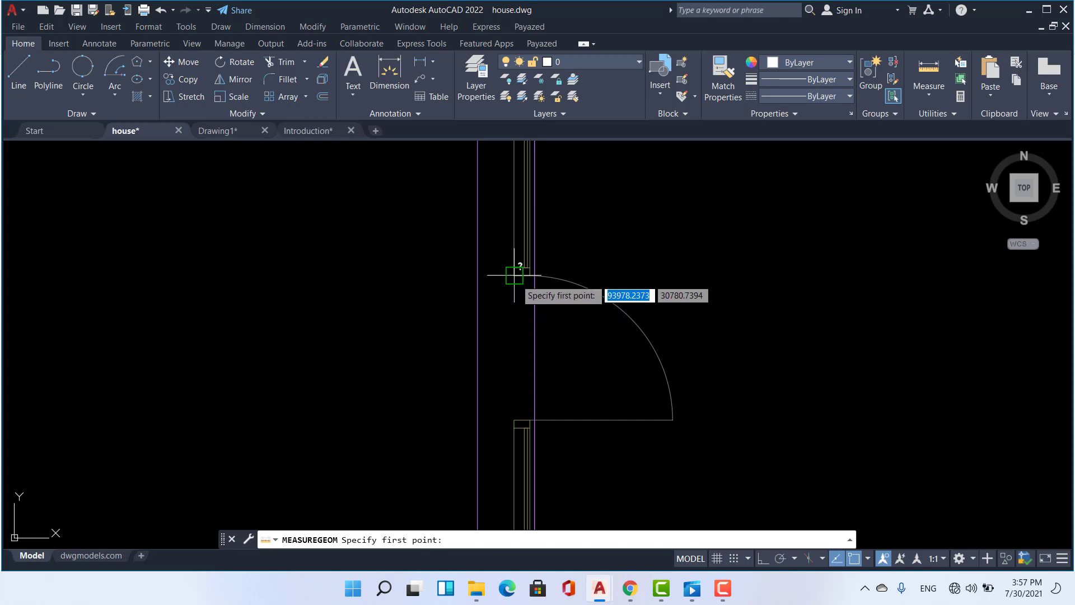
pyautogui.click(514, 275)
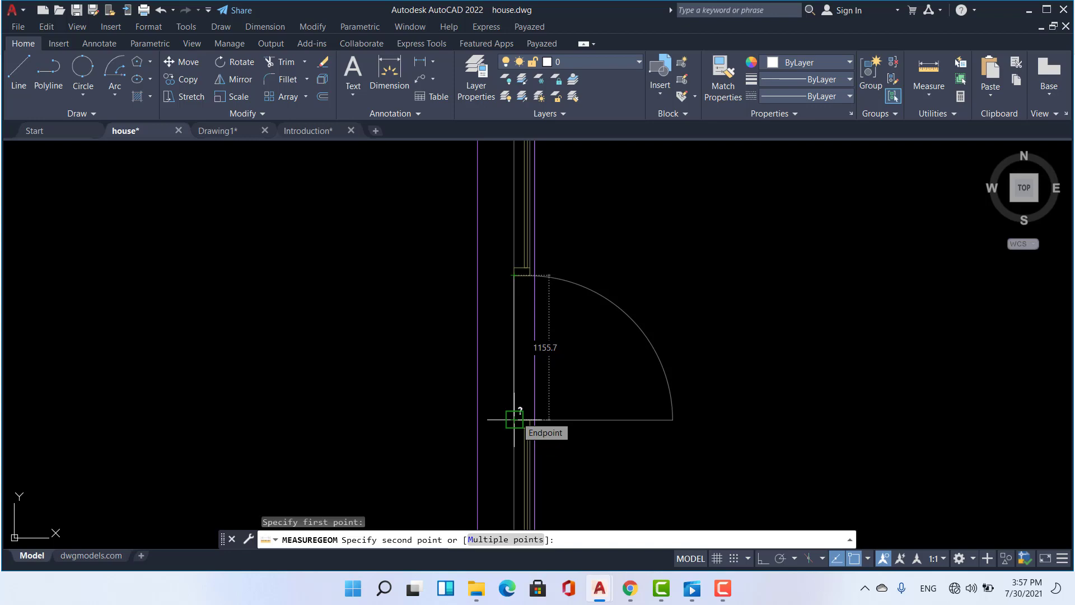
pyautogui.scroll(-5, 514, 419)
pyautogui.press('Escape')
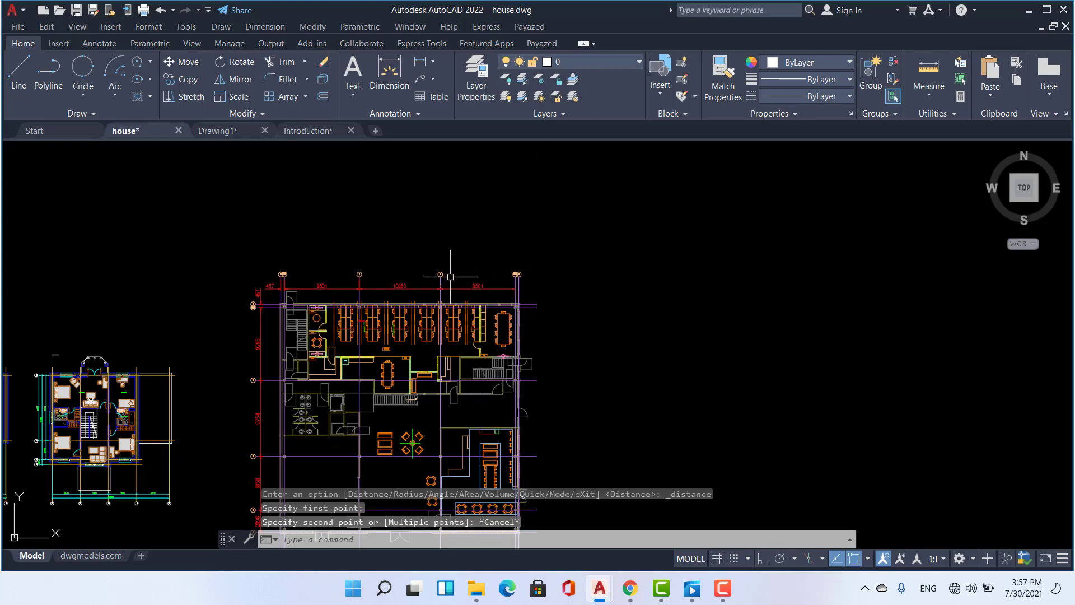
# View the drawing units settings with the UNITS command and close them without making changes.
pyautogui.moveTo(450, 277); pyautogui.dragTo(535, 209, button='middle')
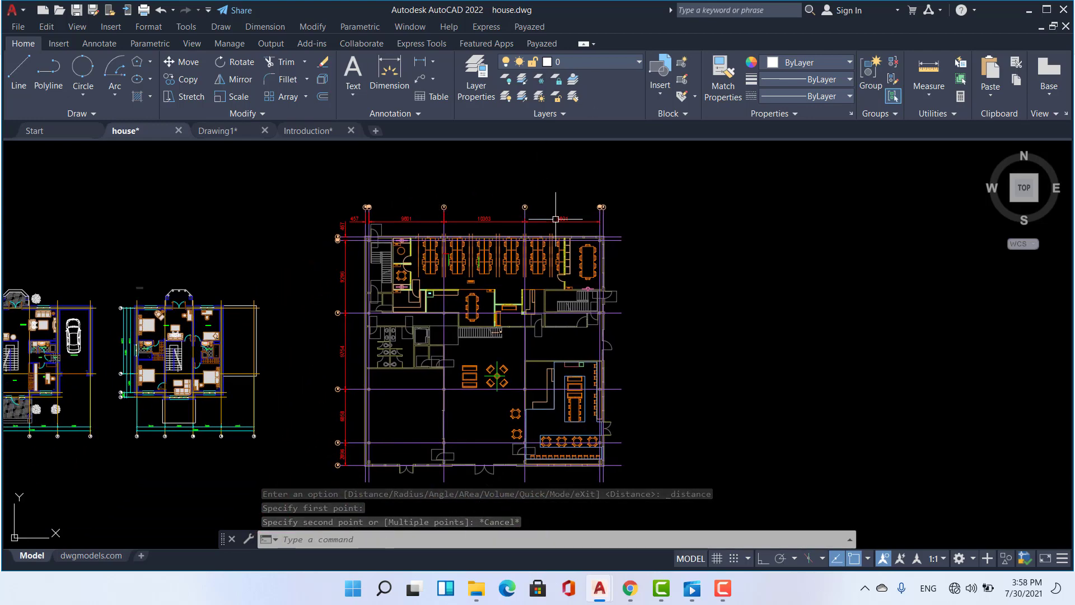
pyautogui.scroll(6, 573, 209)
pyautogui.scroll(-6, 708, 263)
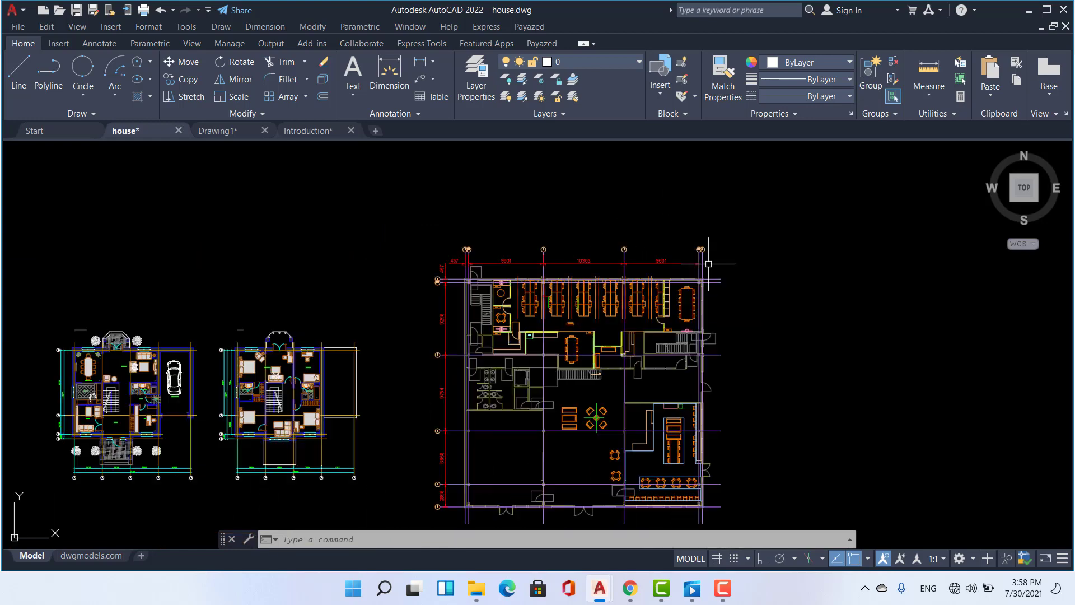
pyautogui.moveTo(775, 263); pyautogui.dragTo(762, 250, button='middle')
pyautogui.write('UN')
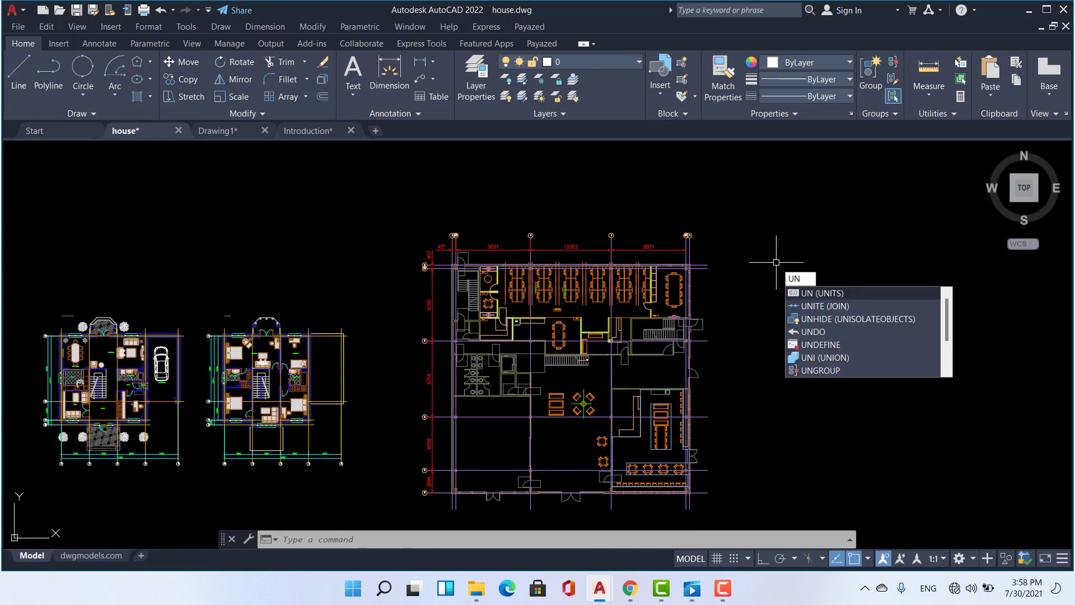
pyautogui.press('Return')
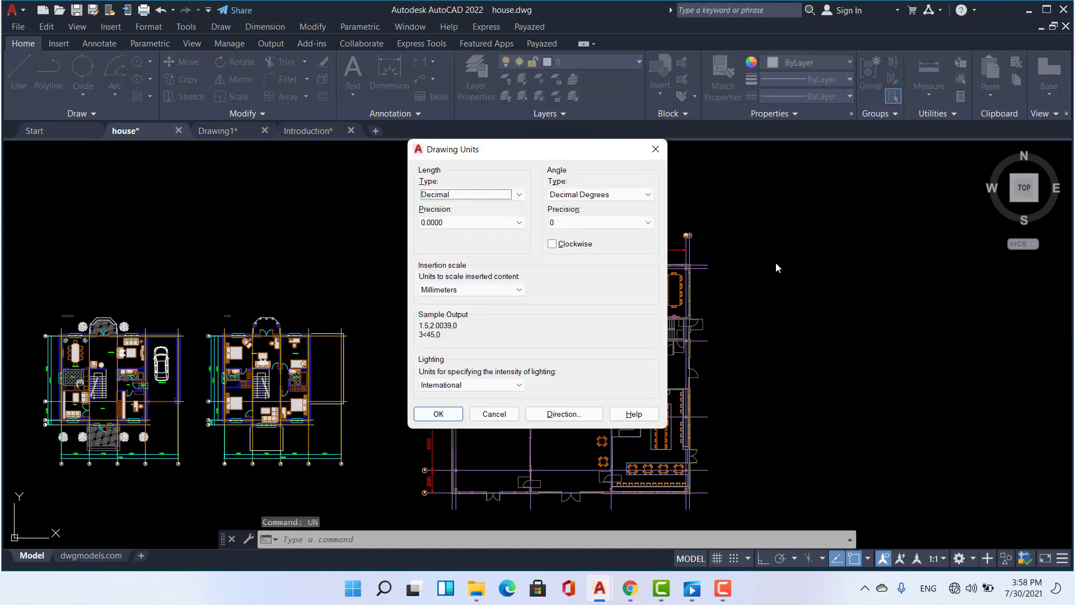
pyautogui.click(494, 409)
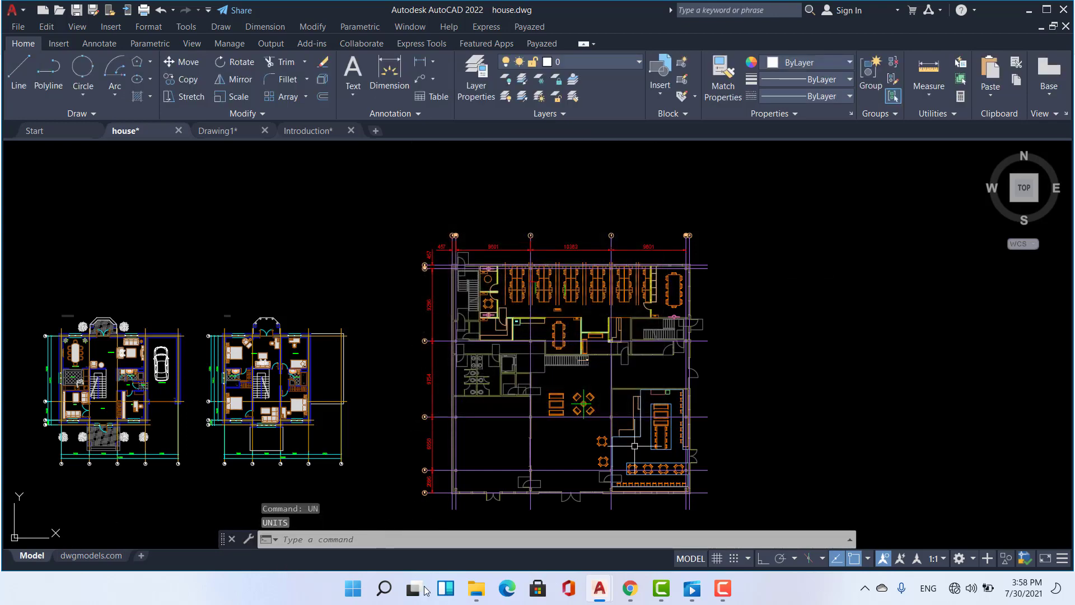
# Open the drawing units settings again and review the units offered for scaling inserted content.
pyautogui.write('UN')
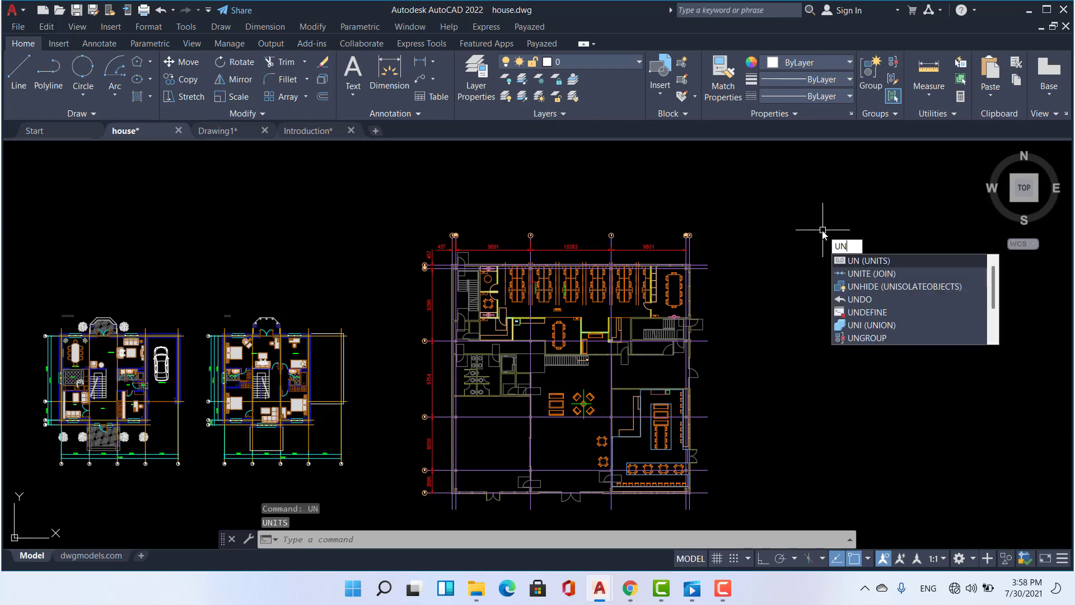
pyautogui.press('Return')
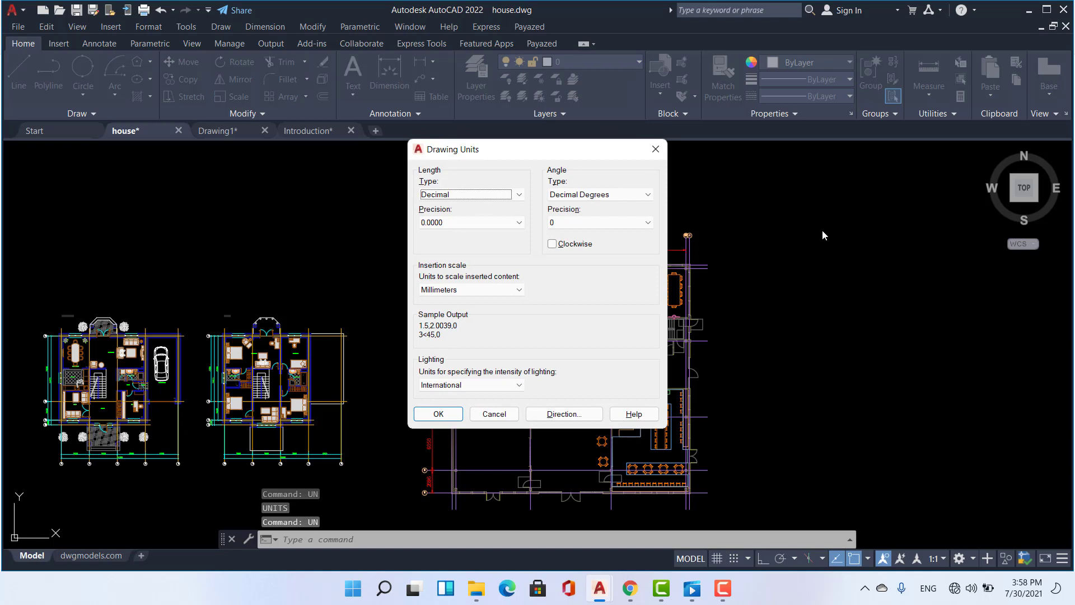
pyautogui.moveTo(470, 153); pyautogui.dragTo(714, 145)
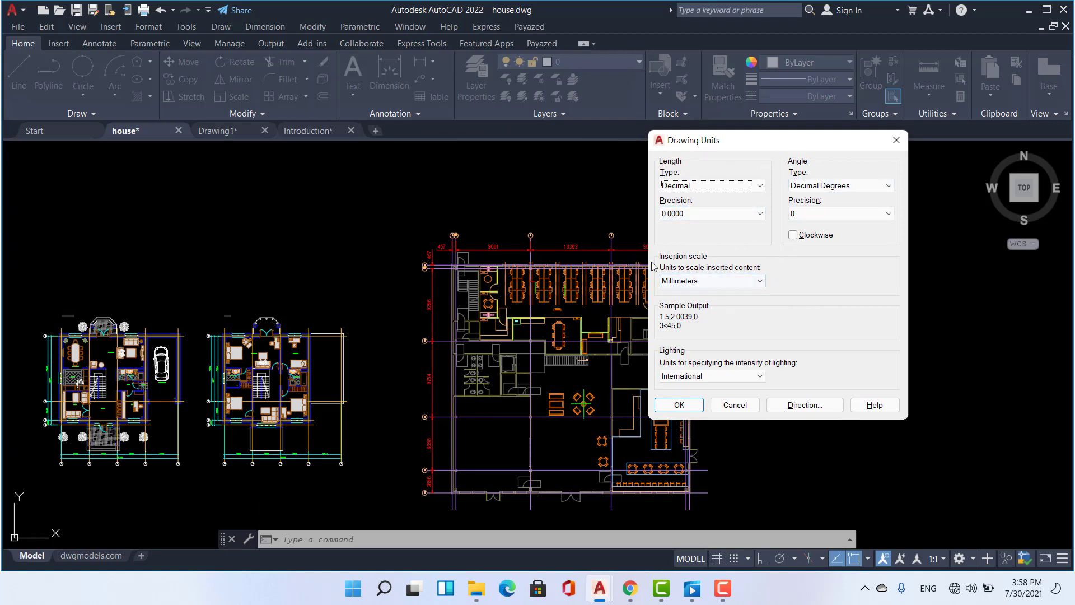
pyautogui.moveTo(725, 284)
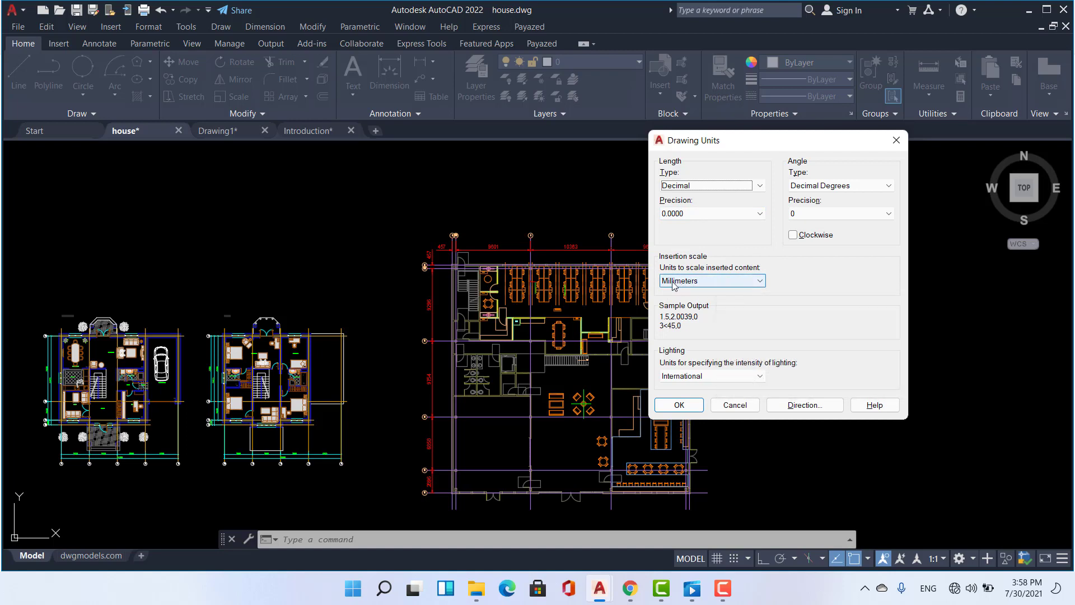
pyautogui.click(714, 279)
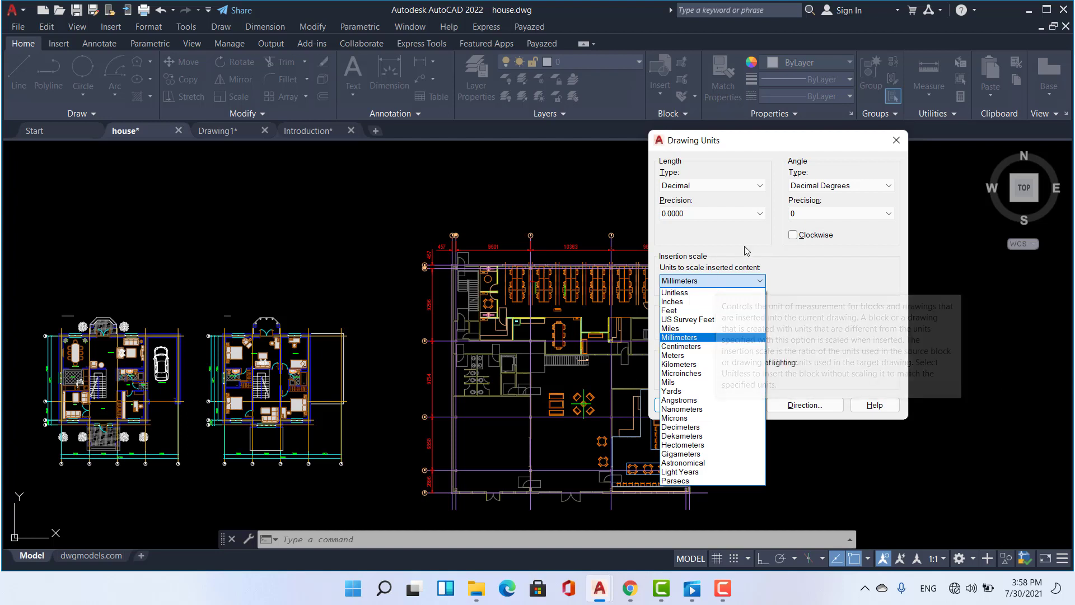
pyautogui.click(730, 256)
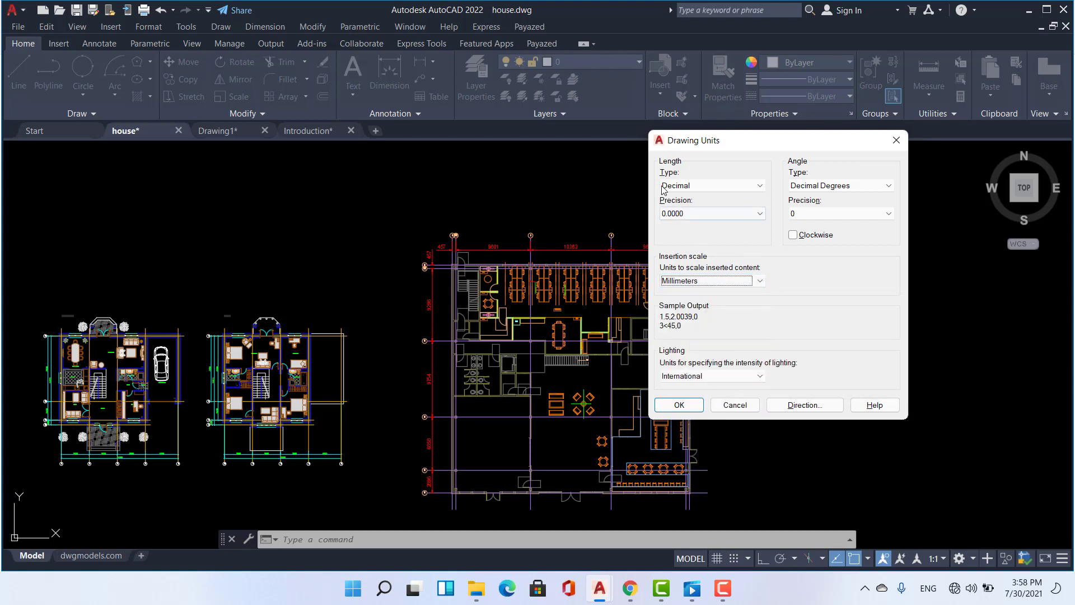
# Try the Architectural and Engineering length types and set the length type back to Decimal.
pyautogui.click(690, 189)
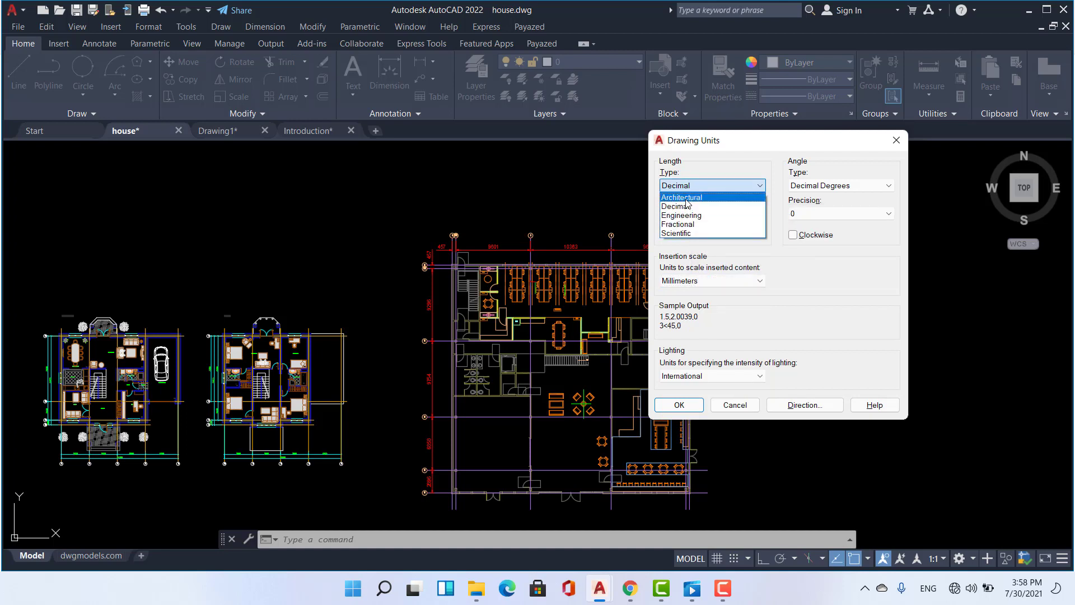
pyautogui.click(674, 197)
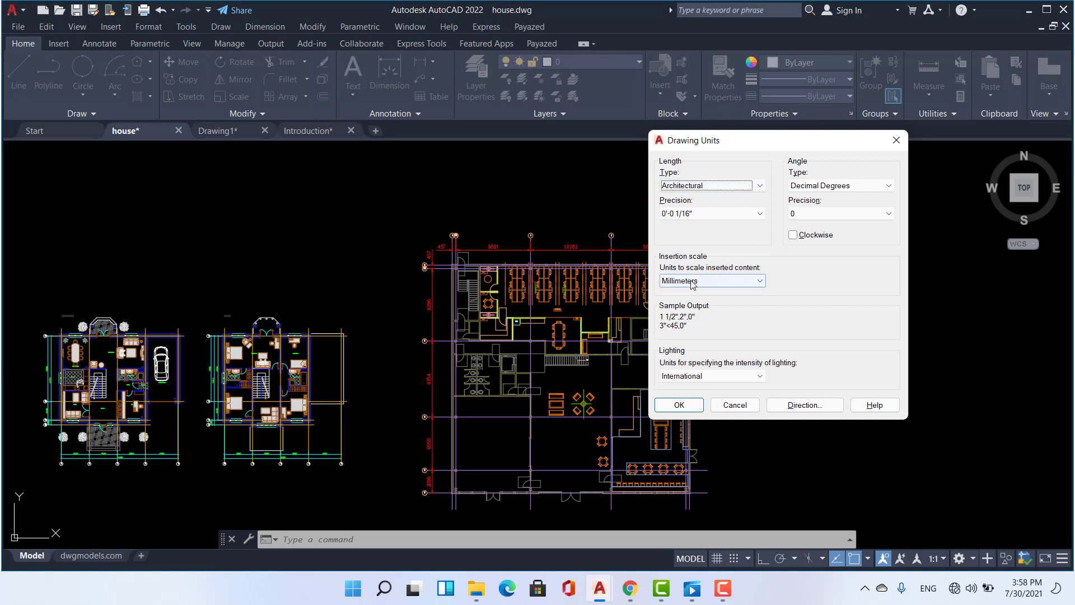
pyautogui.click(698, 187)
pyautogui.click(681, 215)
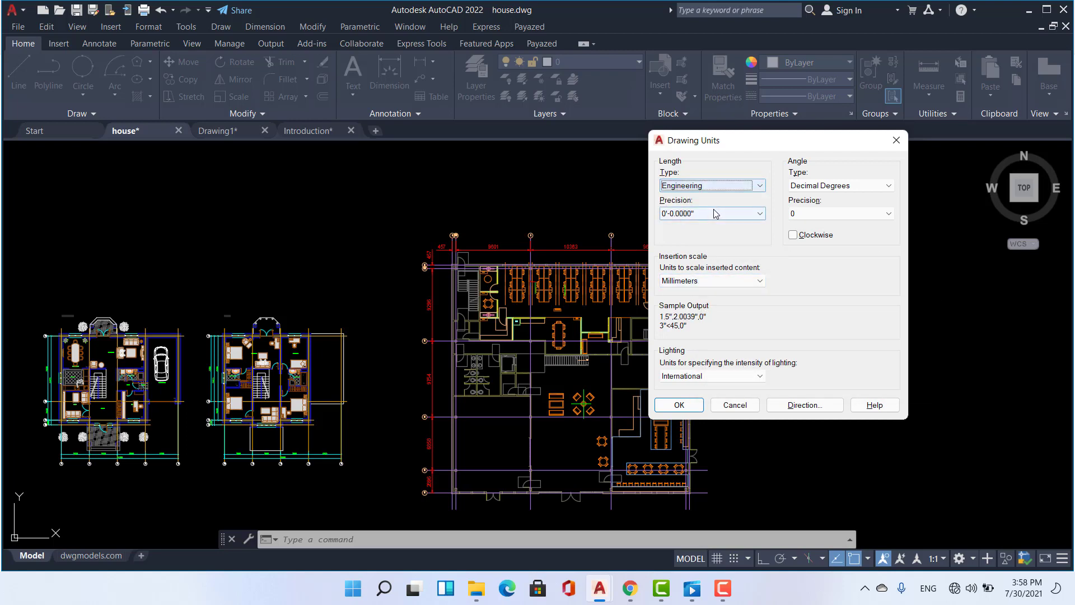
pyautogui.click(709, 187)
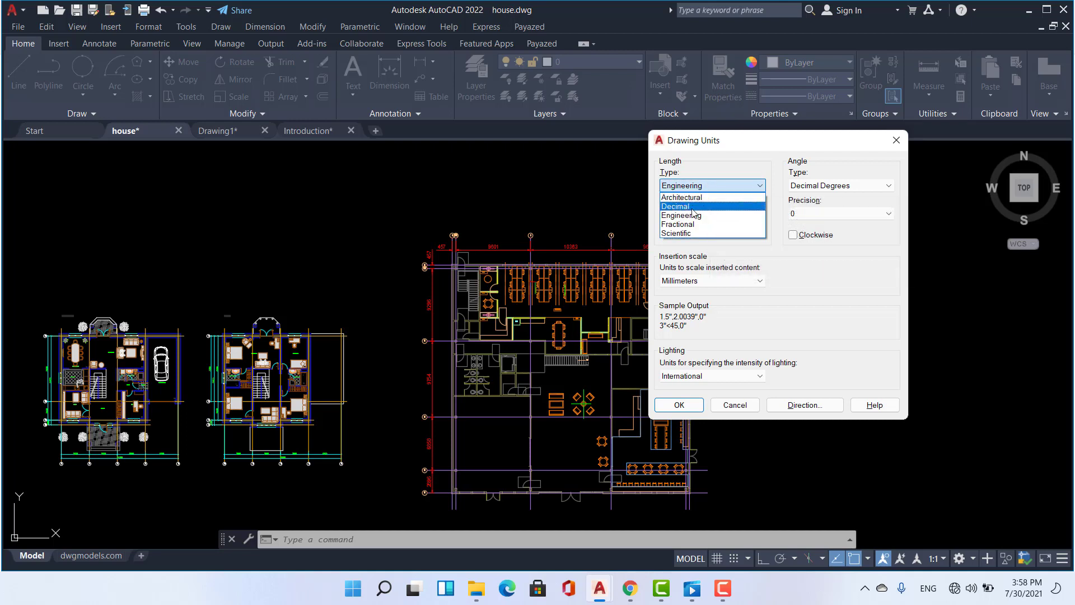
pyautogui.click(693, 208)
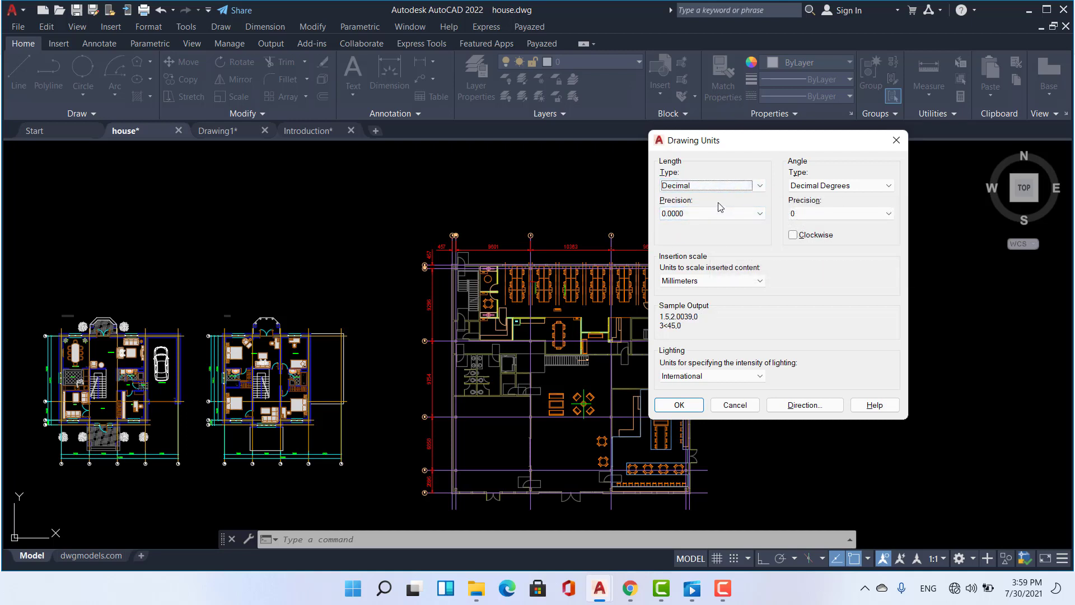
# Try Surveyor's Units as the angle type and set it back to Decimal Degrees.
pyautogui.click(838, 186)
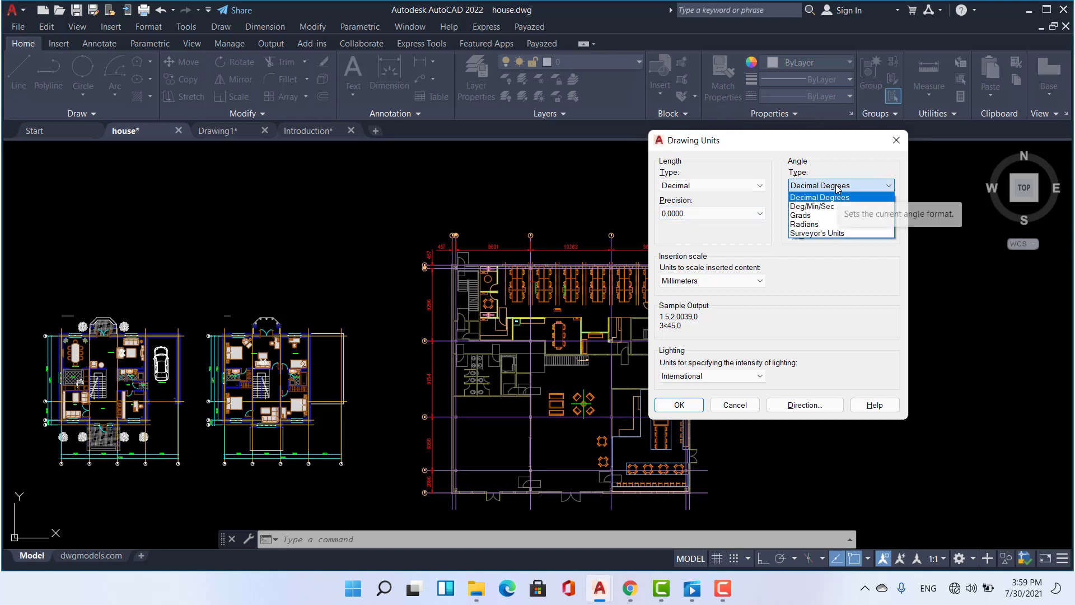
pyautogui.click(822, 234)
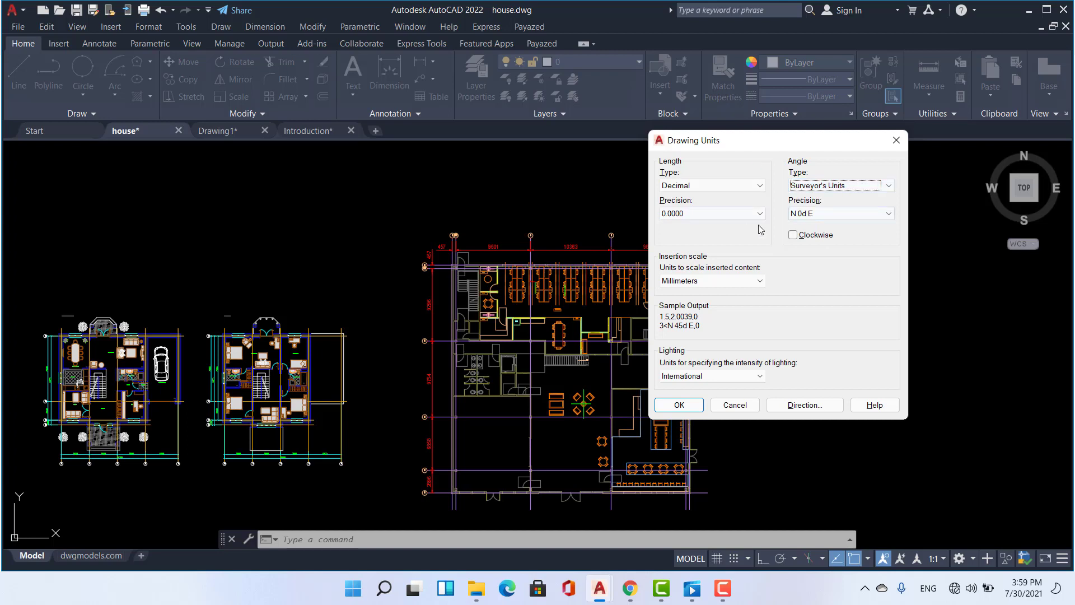
pyautogui.click(836, 187)
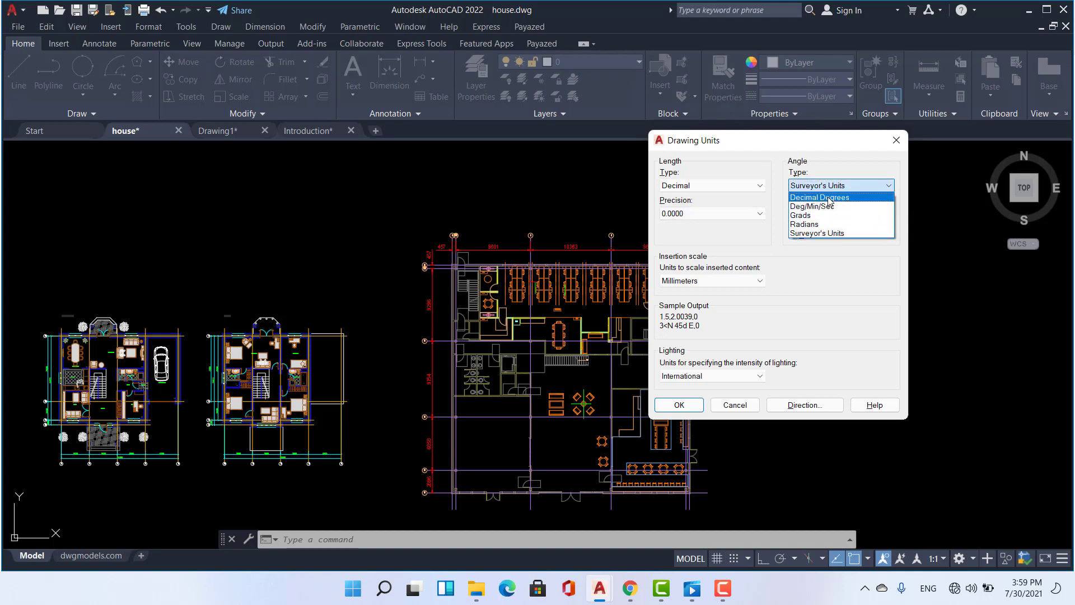
pyautogui.click(829, 198)
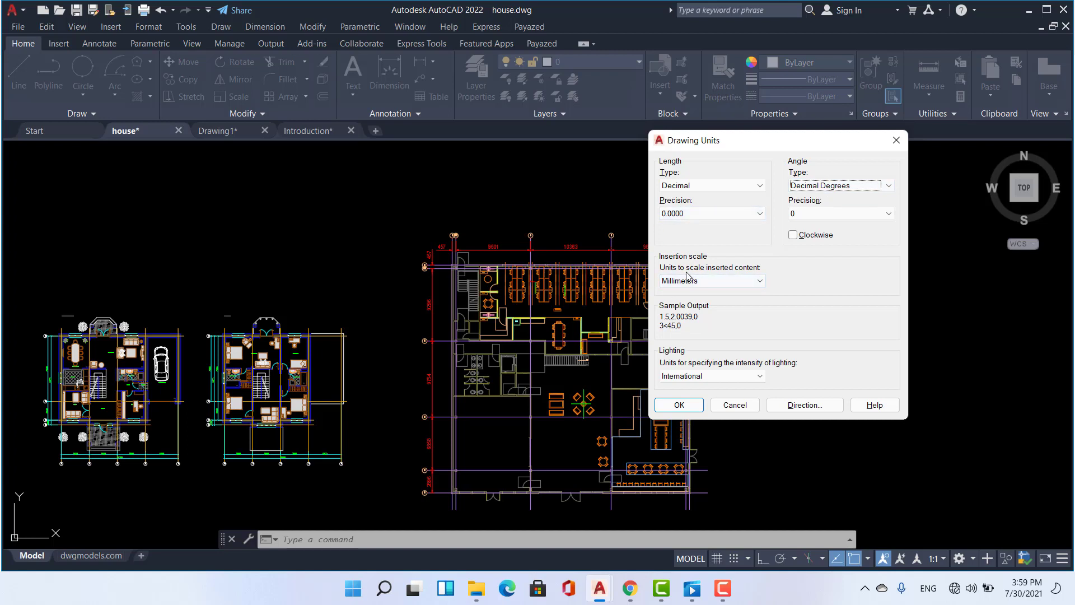
# Try 0.0 as the length precision and settle on 0.00.
pyautogui.click(683, 215)
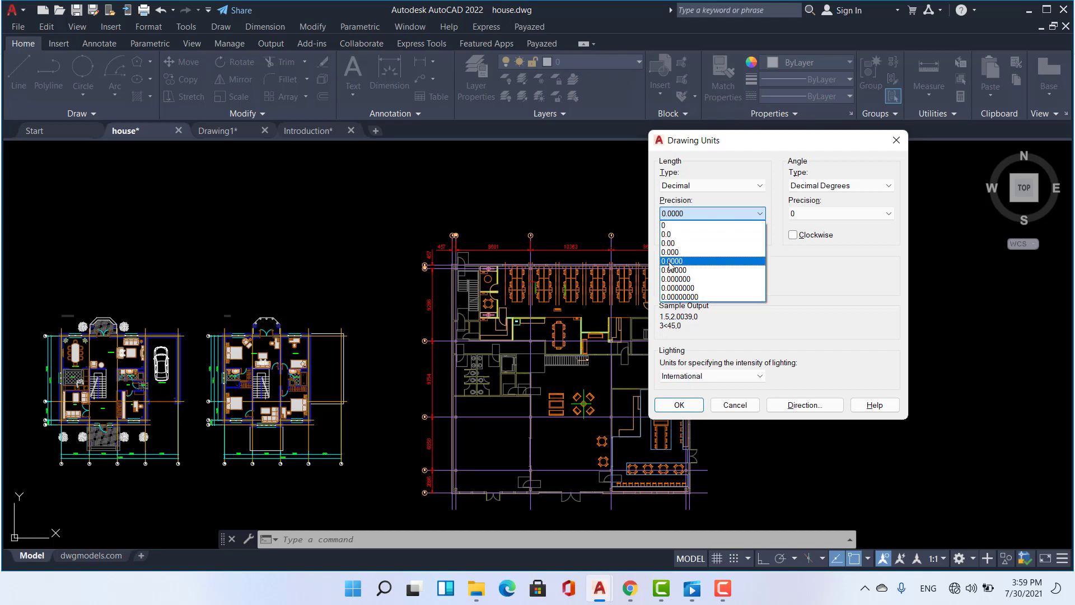
pyautogui.click(671, 243)
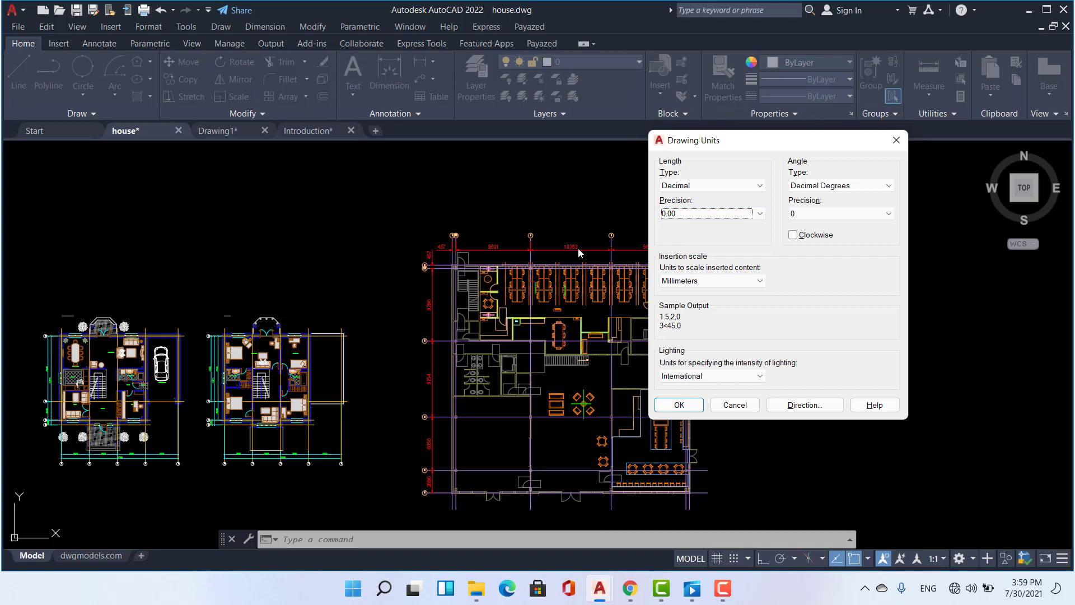
pyautogui.click(700, 215)
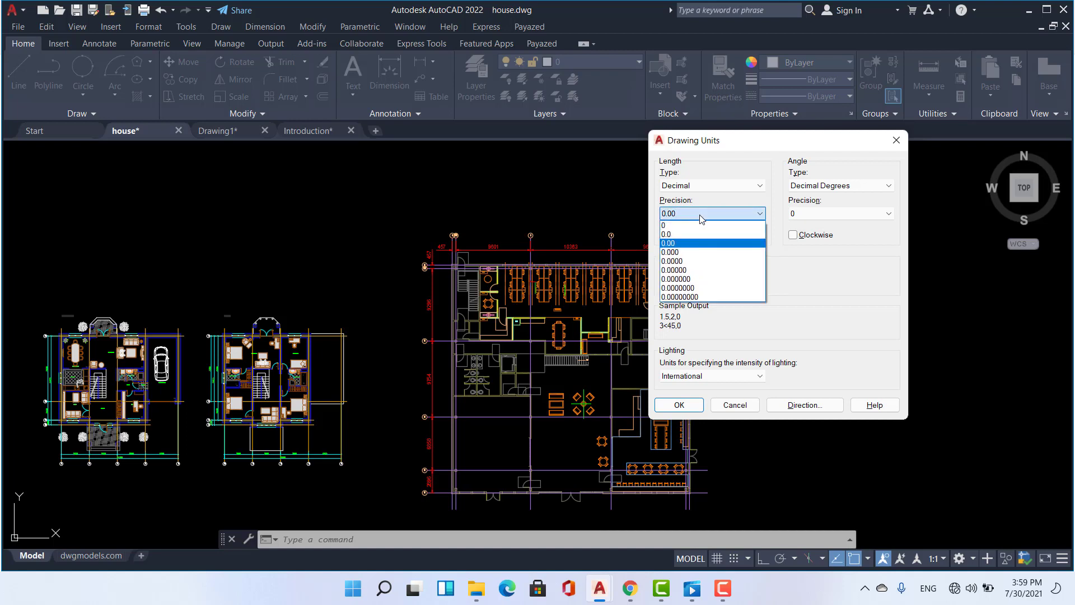
pyautogui.click(683, 234)
pyautogui.click(685, 215)
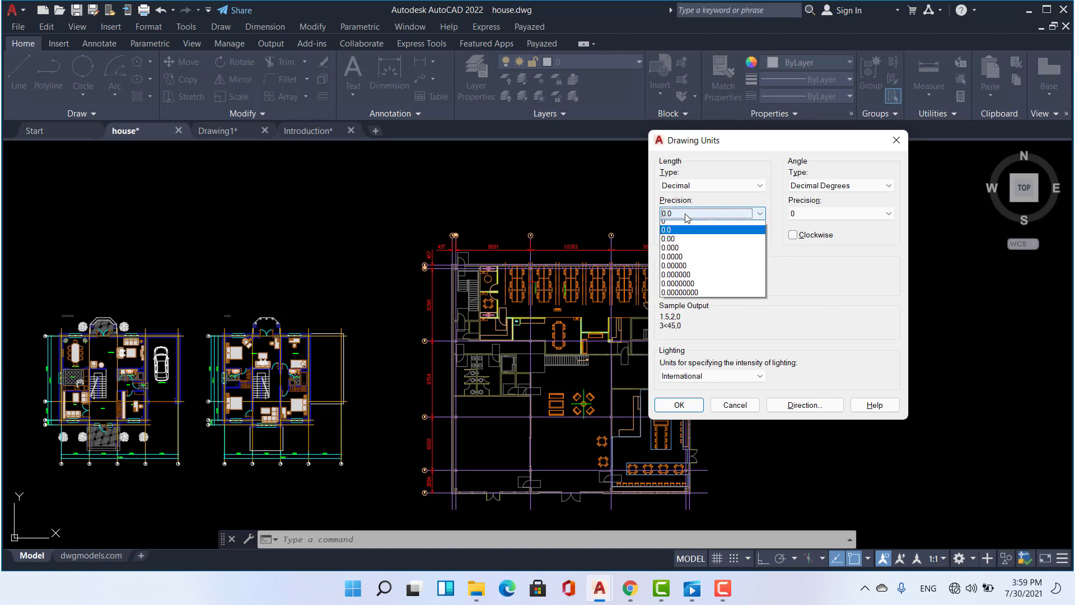
pyautogui.click(683, 243)
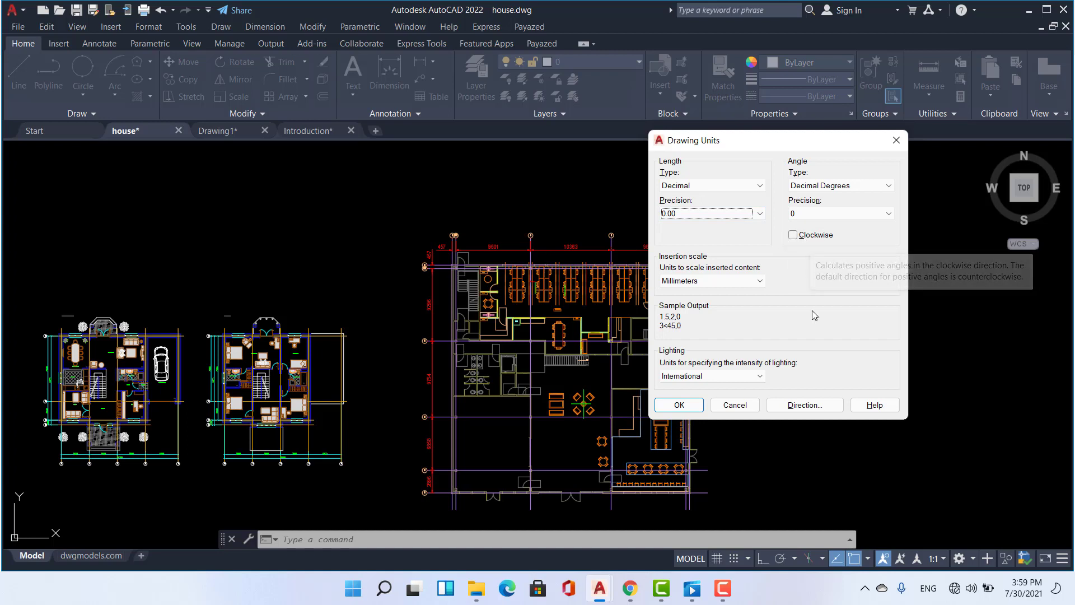
# Review the base angle directions for the drawing units and close them without making changes.
pyautogui.click(807, 406)
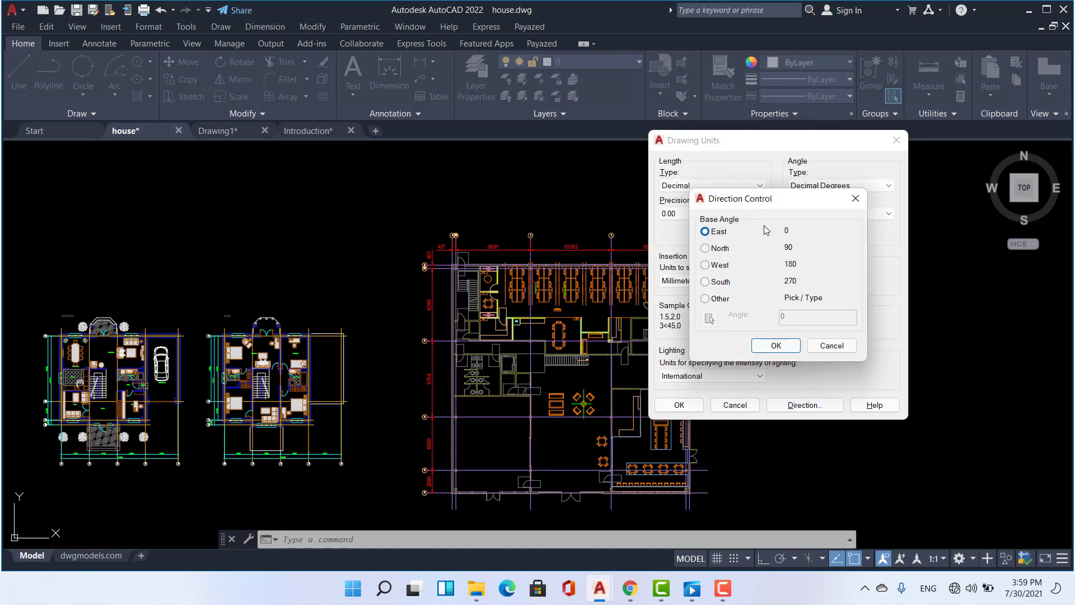
pyautogui.moveTo(754, 195); pyautogui.dragTo(511, 200)
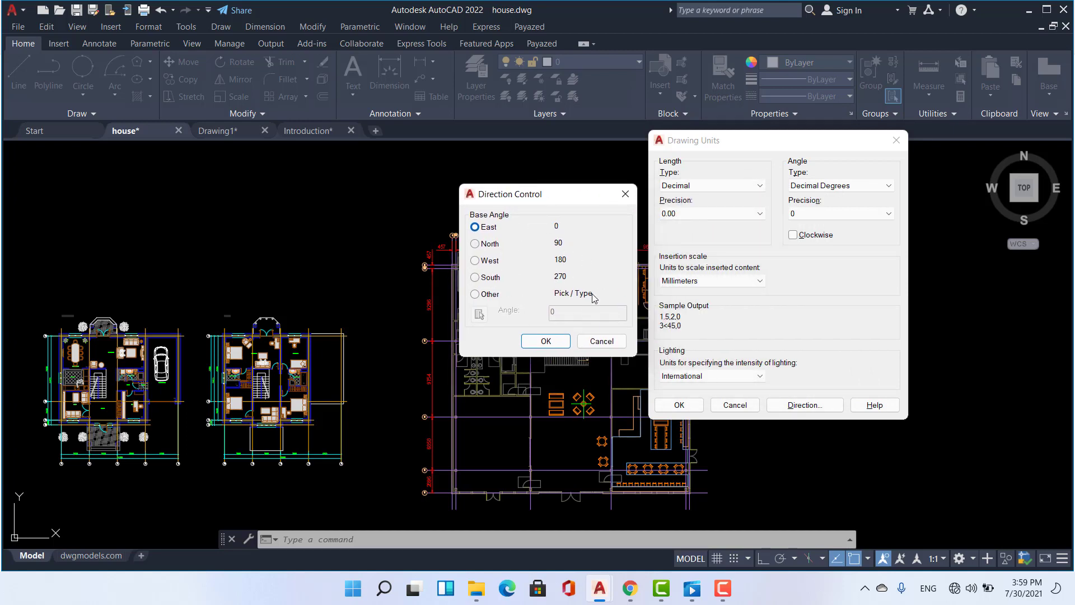
pyautogui.click(610, 341)
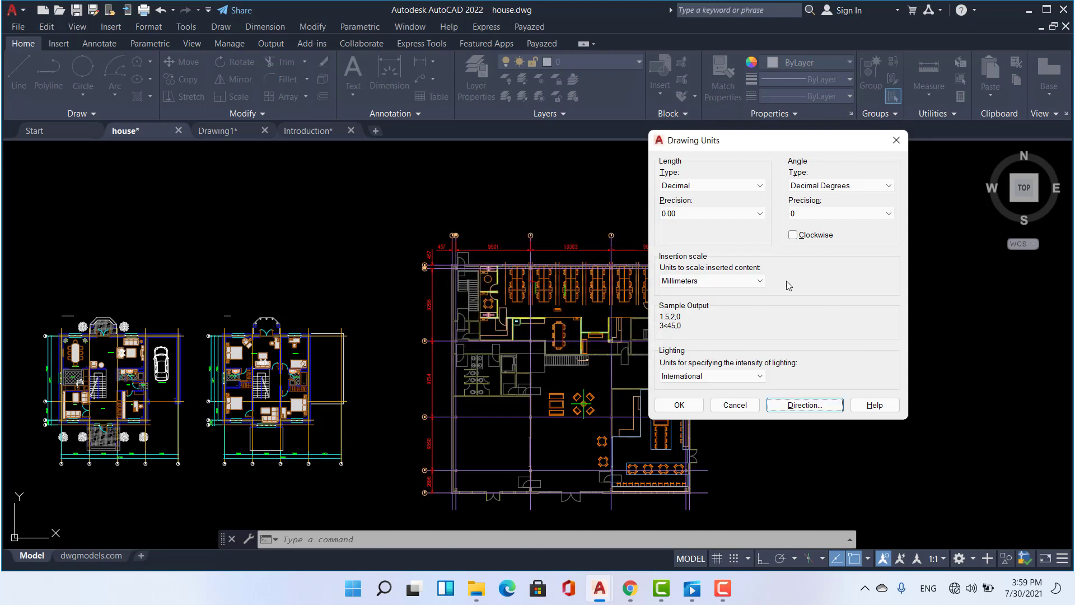
# Try clockwise angle measurement, compare the base angles it gives, and restore the counterclockwise direction.
pyautogui.click(812, 238)
pyautogui.click(807, 404)
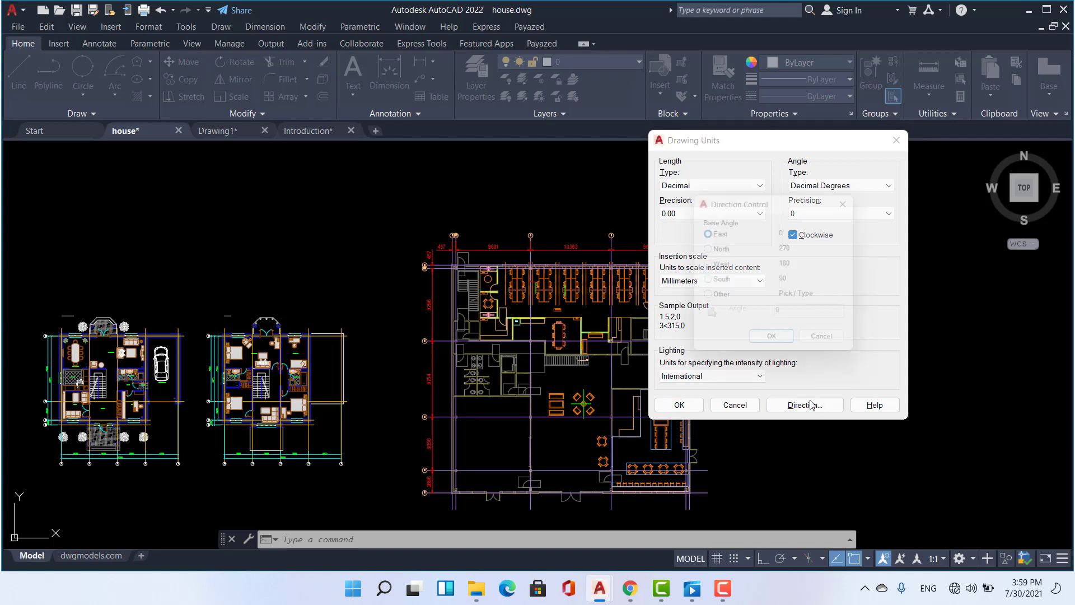
pyautogui.moveTo(781, 196); pyautogui.dragTo(562, 196)
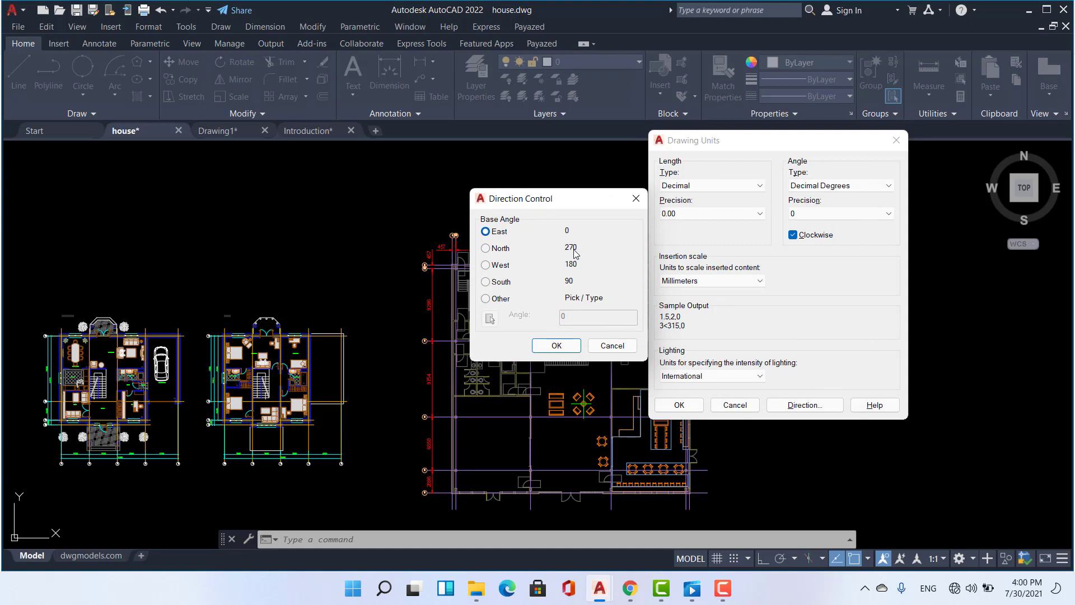
pyautogui.click(610, 345)
pyautogui.click(793, 234)
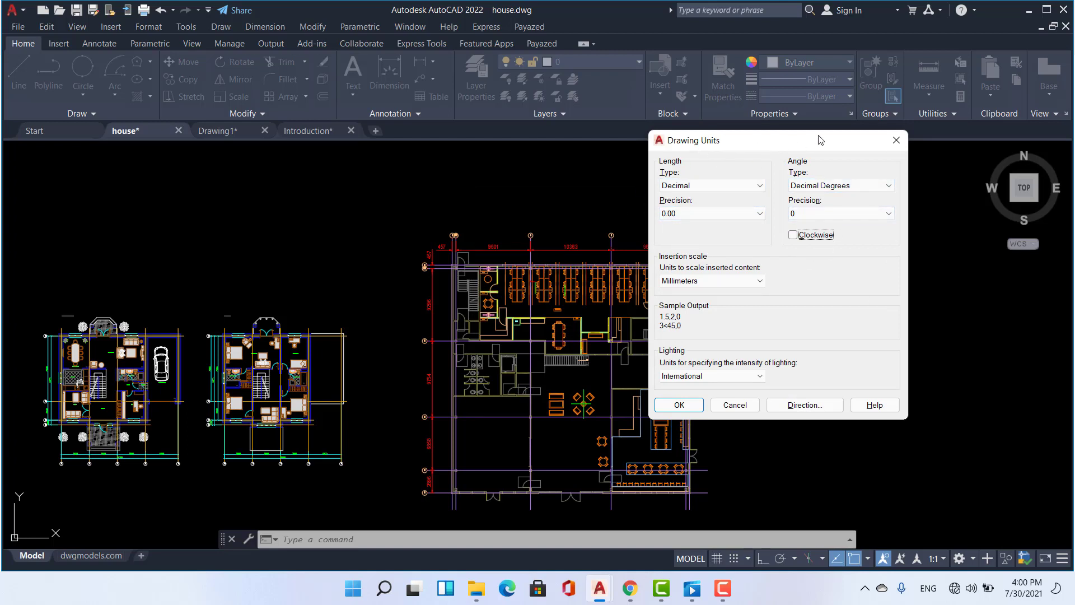
# Accept the drawing units settings and return to the floor plans.
pyautogui.moveTo(775, 141); pyautogui.dragTo(577, 144)
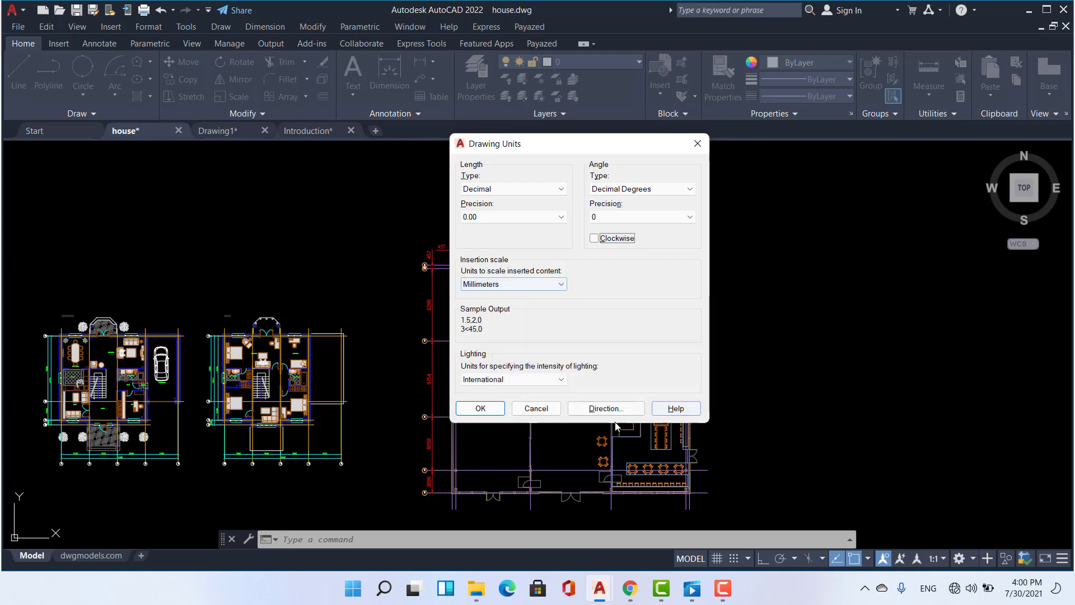
pyautogui.click(480, 408)
pyautogui.moveTo(442, 252)
pyautogui.mouseDown(button='middle')
pyautogui.moveTo(431, 221)
pyautogui.moveTo(473, 213)
pyautogui.mouseUp(button='middle')
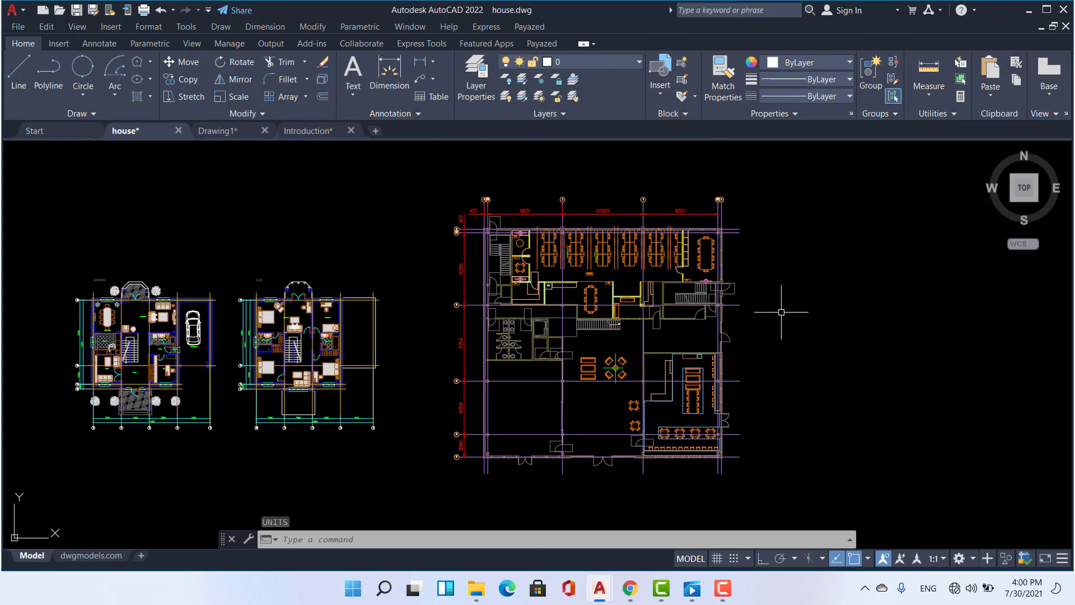
# Open the program options with the OP command and select the folder path under Temporary Drawing File Location.
pyautogui.write('OP')
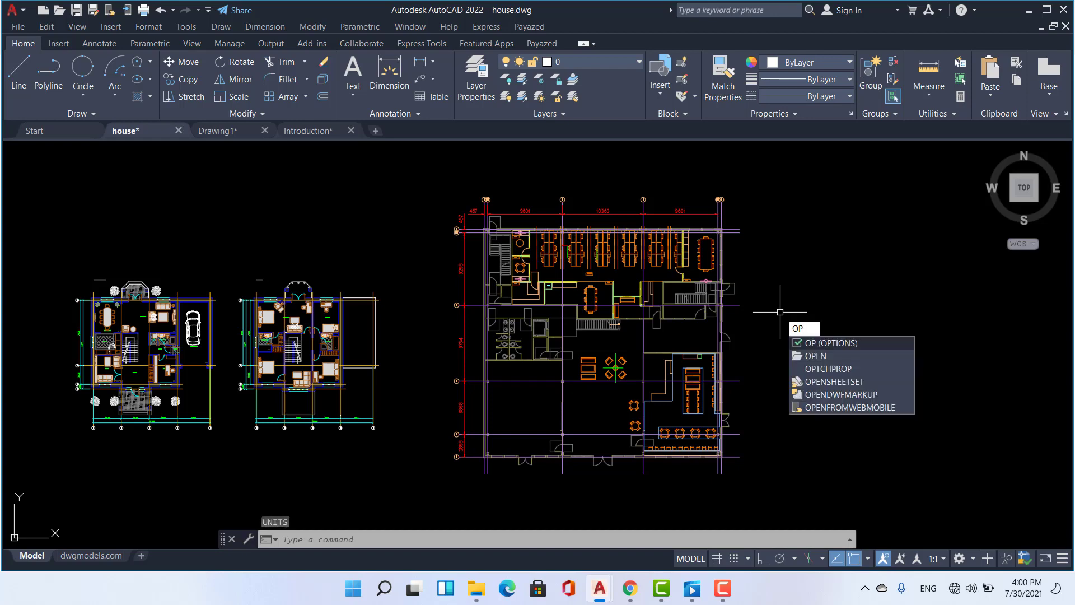
pyautogui.press('Return')
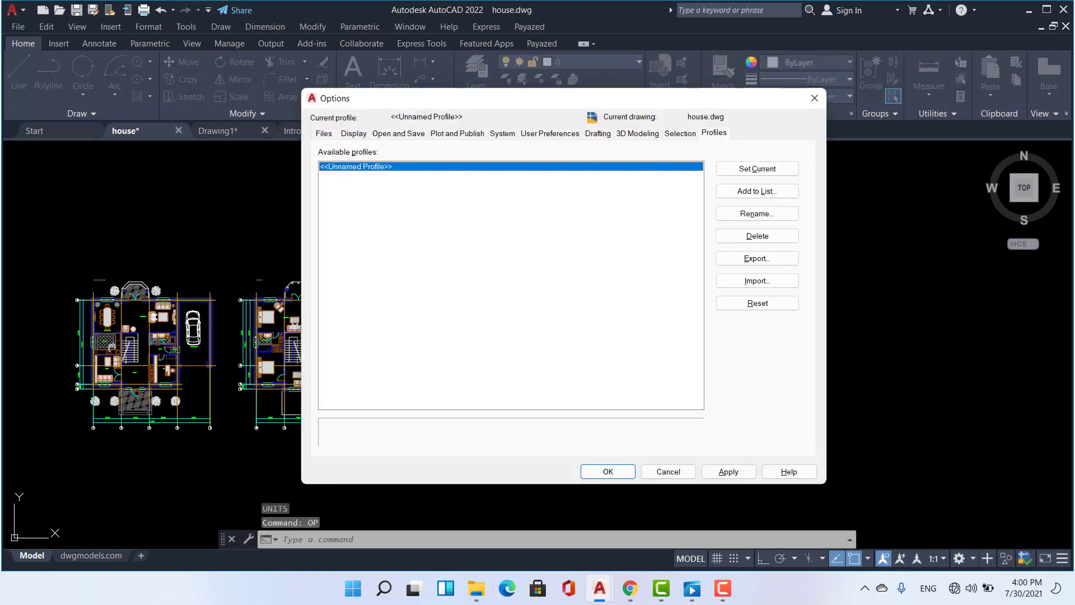
pyautogui.moveTo(432, 98)
pyautogui.mouseDown()
pyautogui.moveTo(708, 106)
pyautogui.moveTo(432, 62)
pyautogui.mouseUp()
pyautogui.click(601, 141)
pyautogui.scroll(-3, 528, 237)
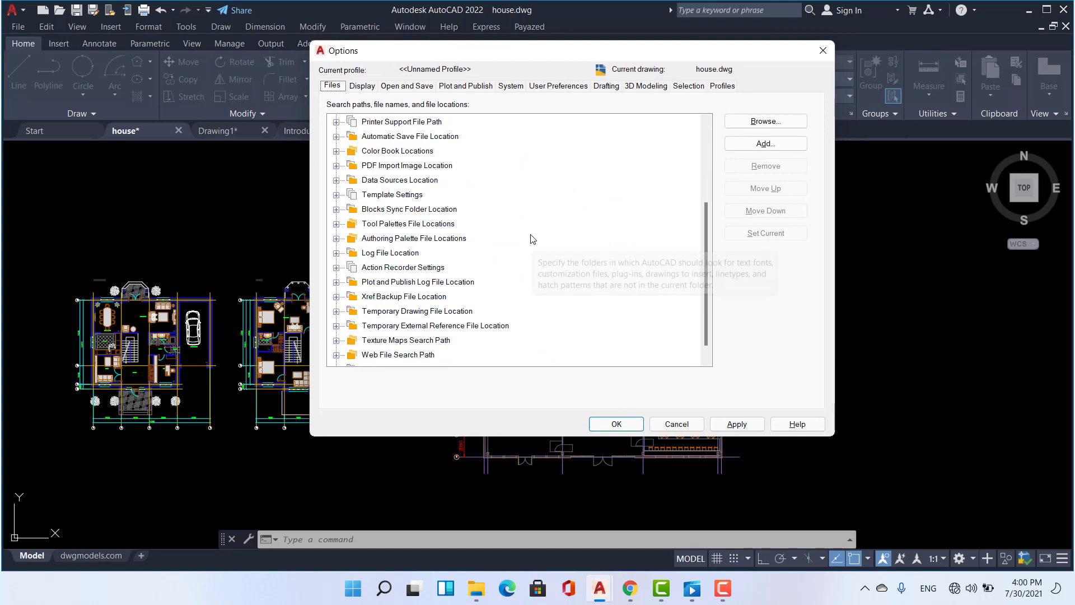
pyautogui.click(379, 313)
pyautogui.doubleClick(383, 317)
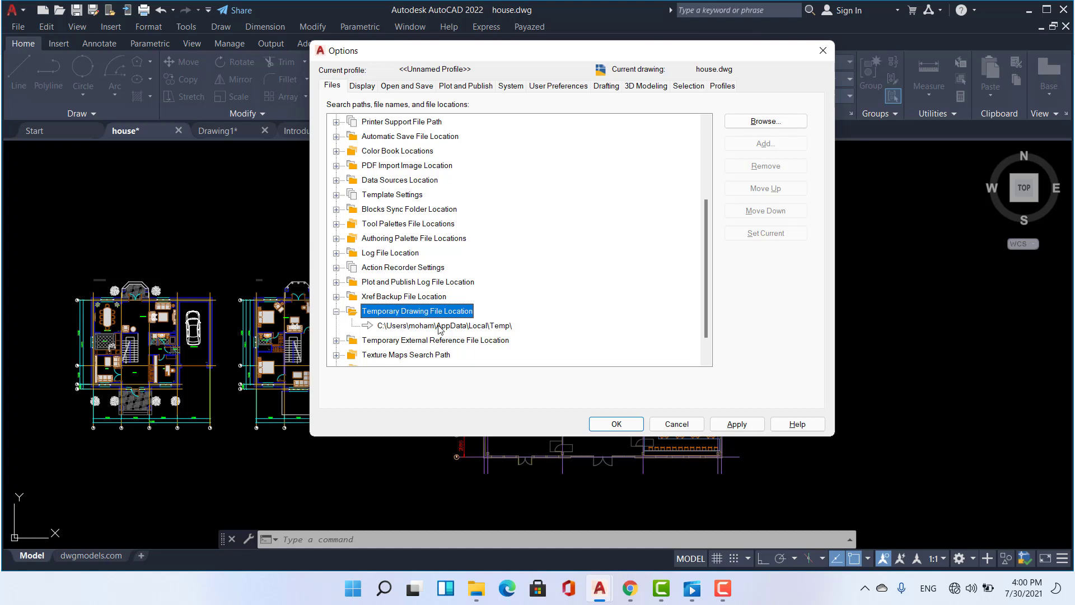
pyautogui.click(386, 326)
# Create a folder named TEMP LOCTION on the Desktop and set it as the temporary drawing file location.
pyautogui.click(765, 121)
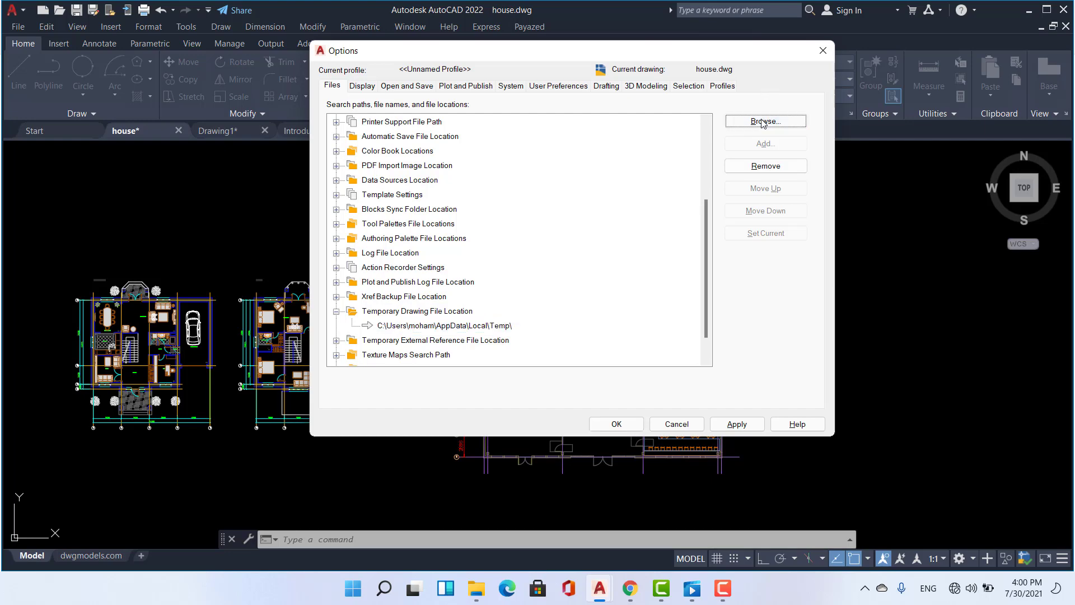
pyautogui.click(774, 397)
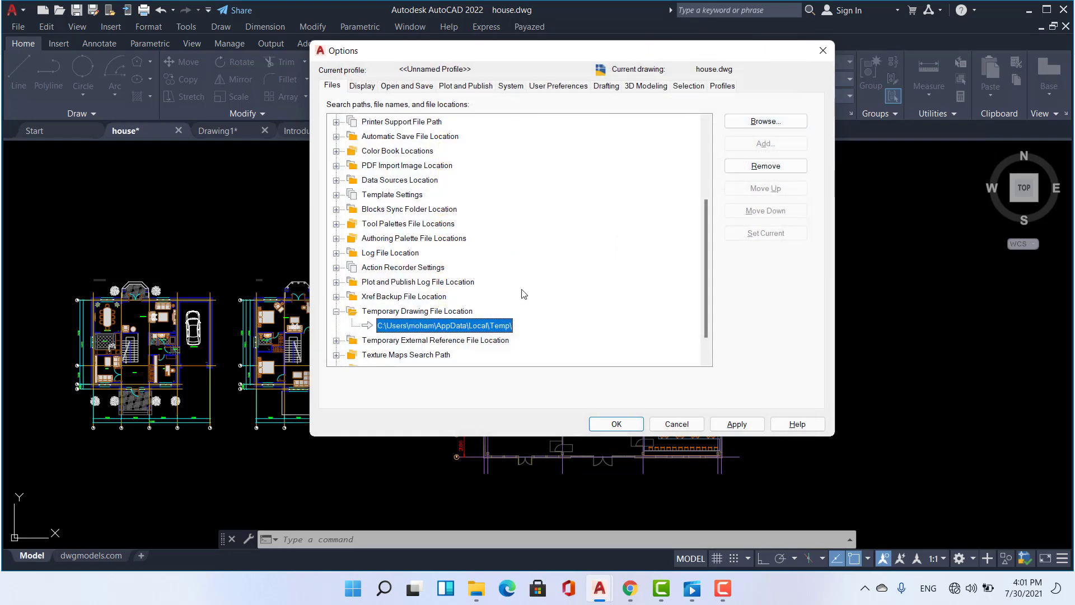
pyautogui.click(764, 121)
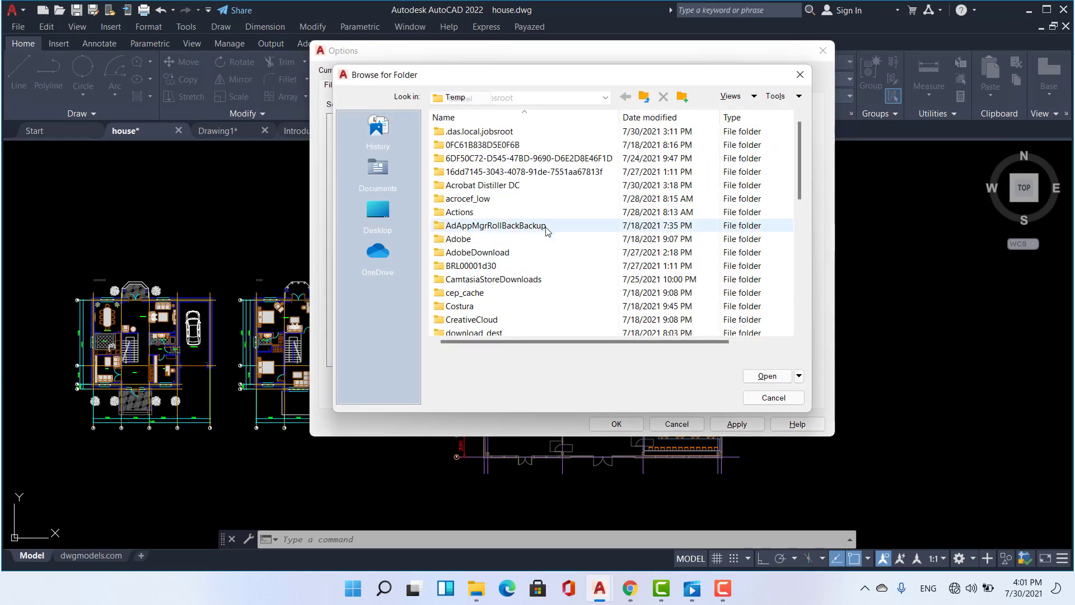
pyautogui.click(371, 212)
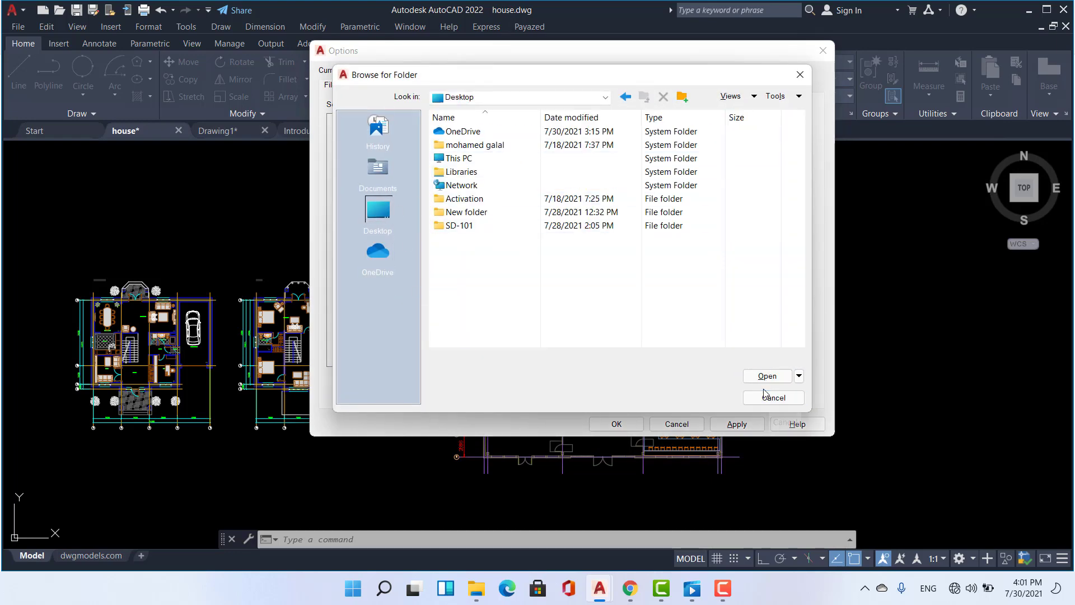
pyautogui.click(682, 96)
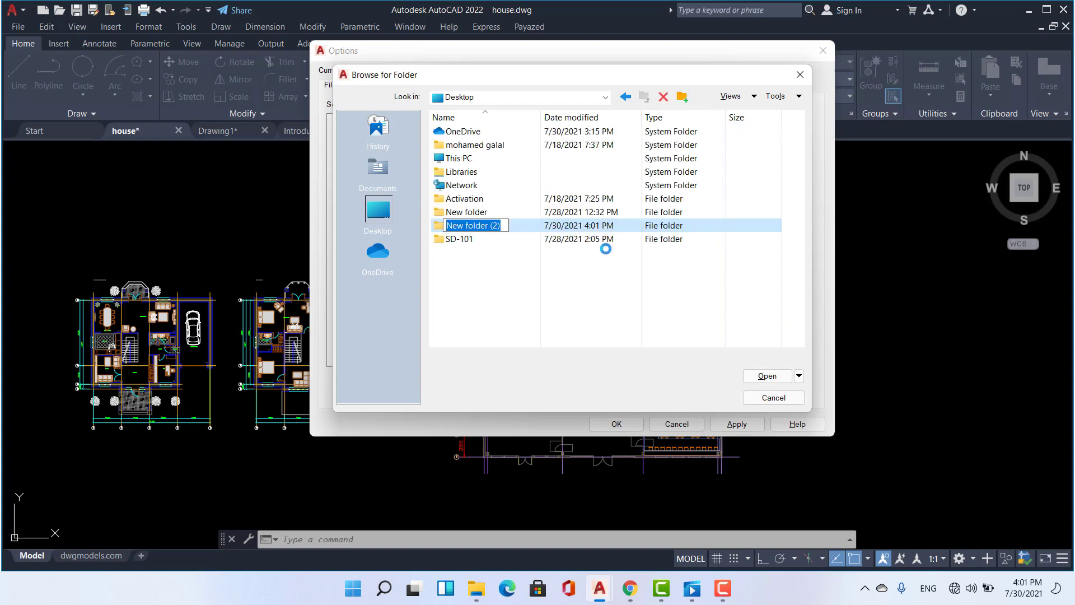
pyautogui.write('TEM')
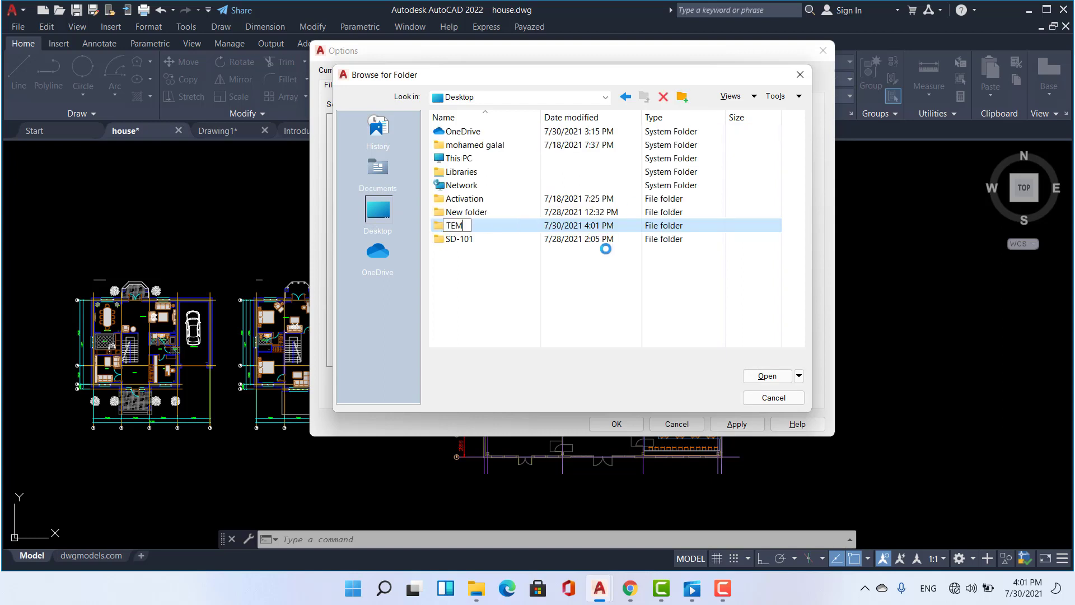
pyautogui.write('P LOCTION')
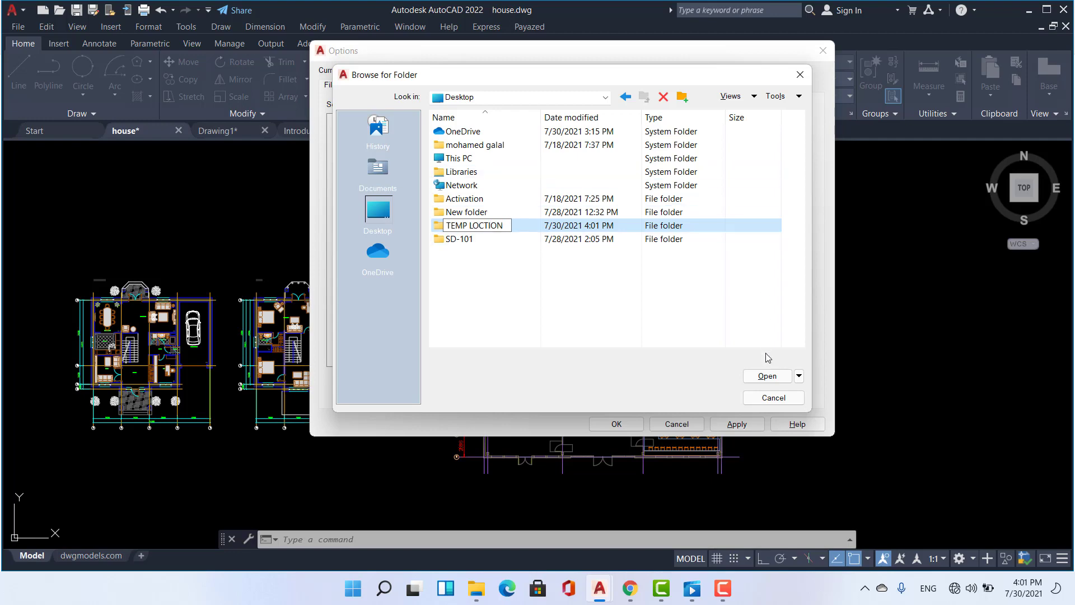
pyautogui.click(766, 374)
pyautogui.click(766, 374)
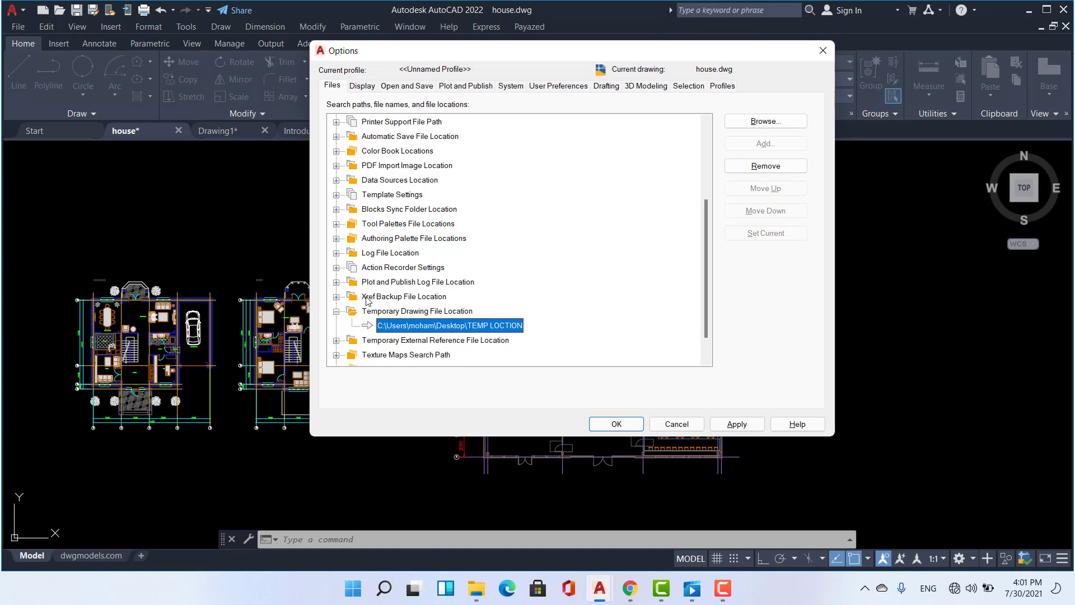
# View the Xref Backup File Location path and look through the other file locations.
pyautogui.doubleClick(395, 300)
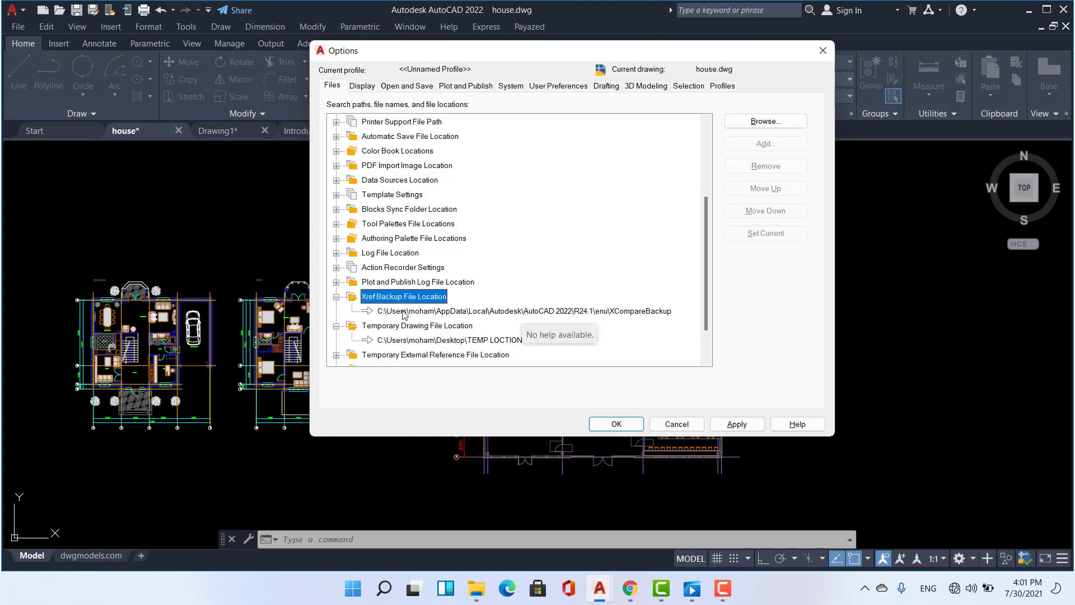
pyautogui.scroll(-1, 439, 308)
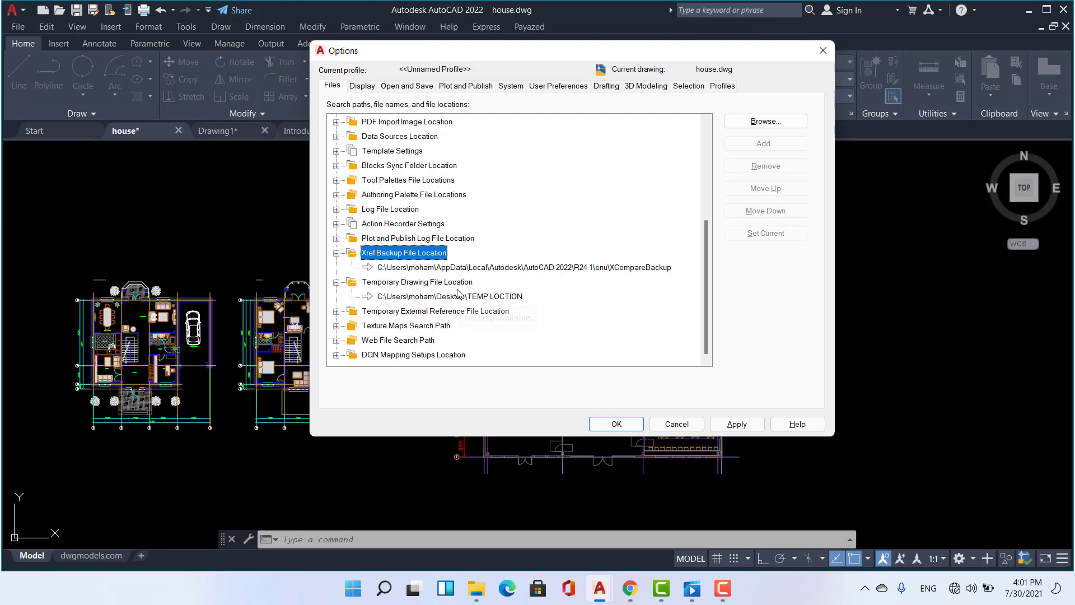
pyautogui.scroll(4, 453, 294)
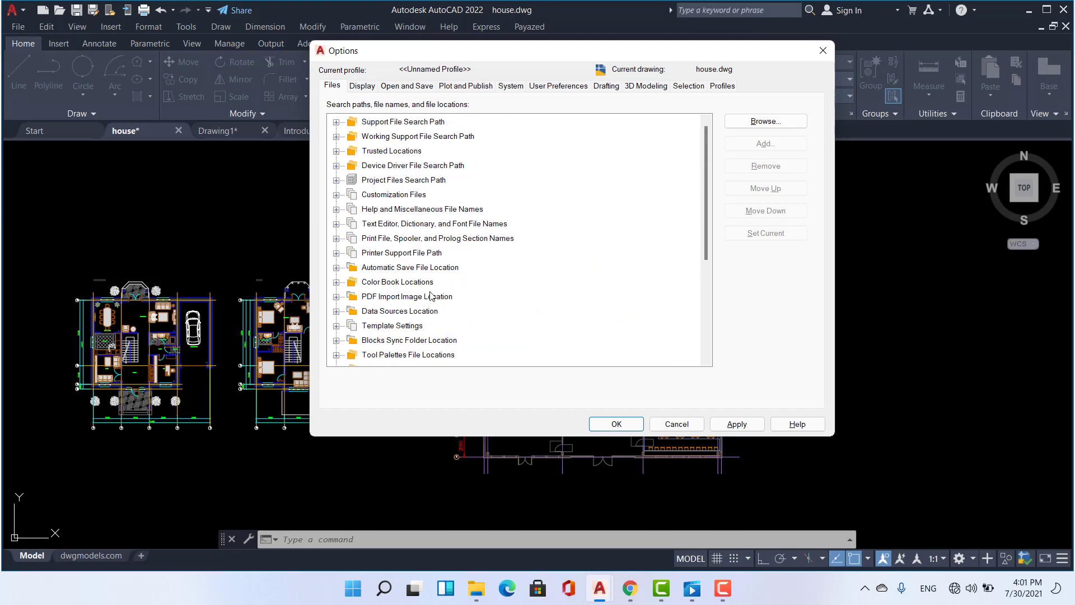
# Show the display options and apply the Light color theme.
pyautogui.click(362, 87)
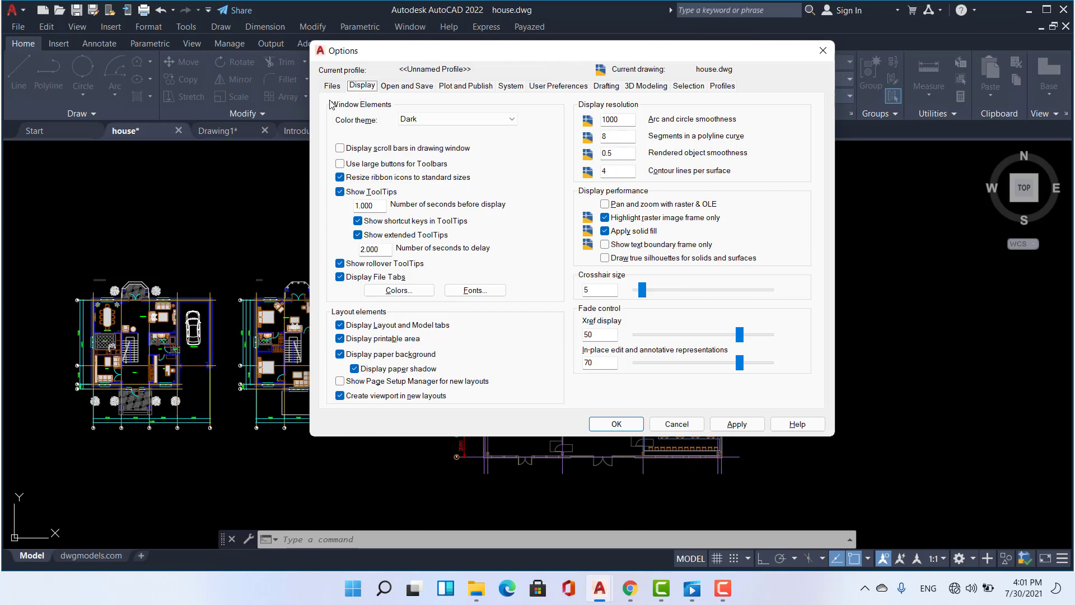
pyautogui.moveTo(430, 53); pyautogui.dragTo(477, 111)
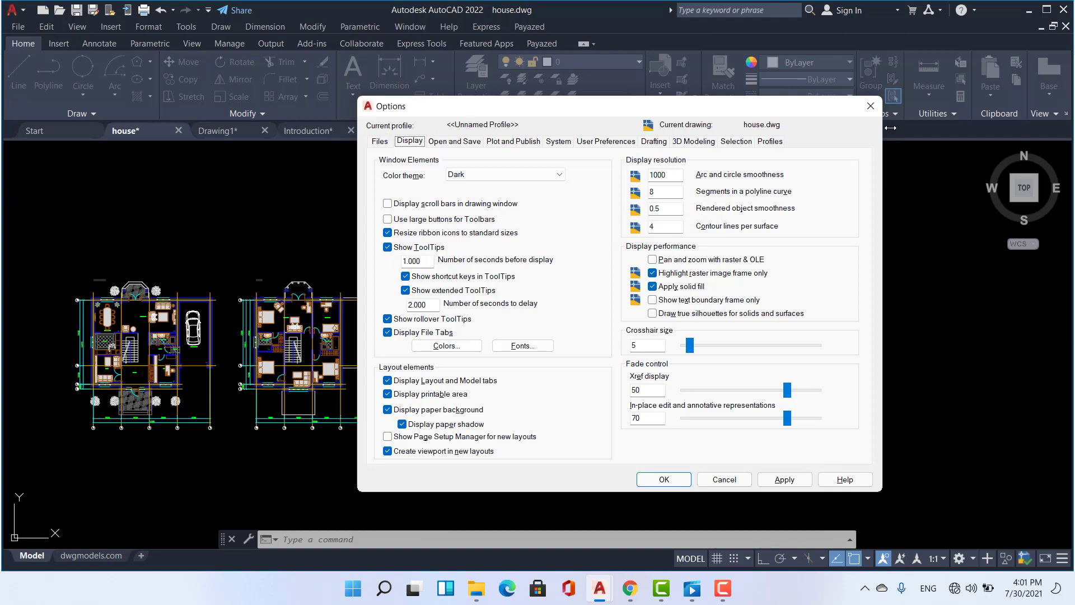
pyautogui.click(489, 175)
pyautogui.click(482, 195)
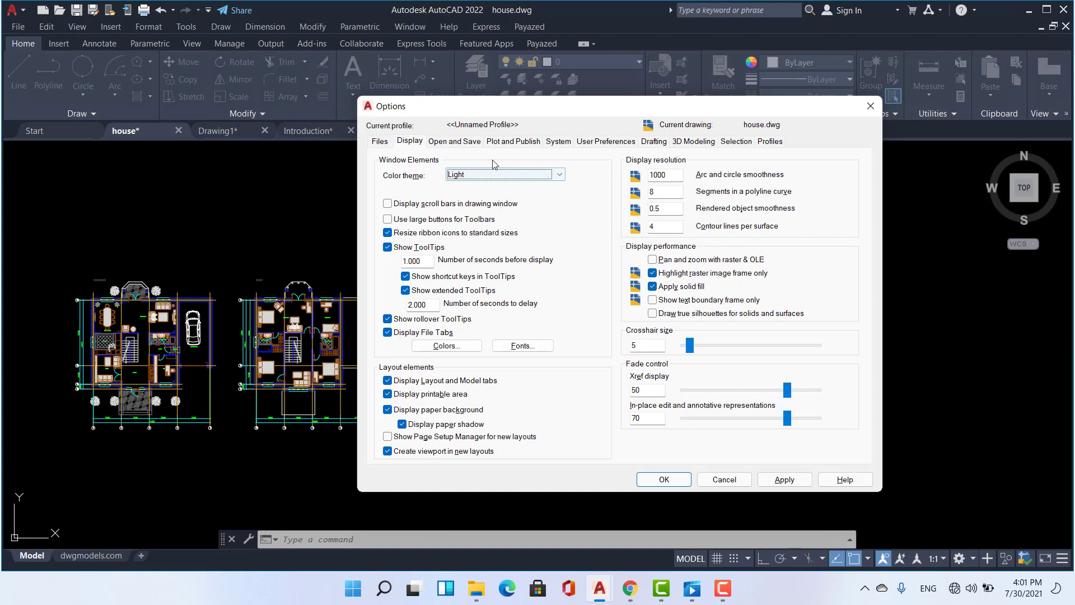
pyautogui.click(781, 483)
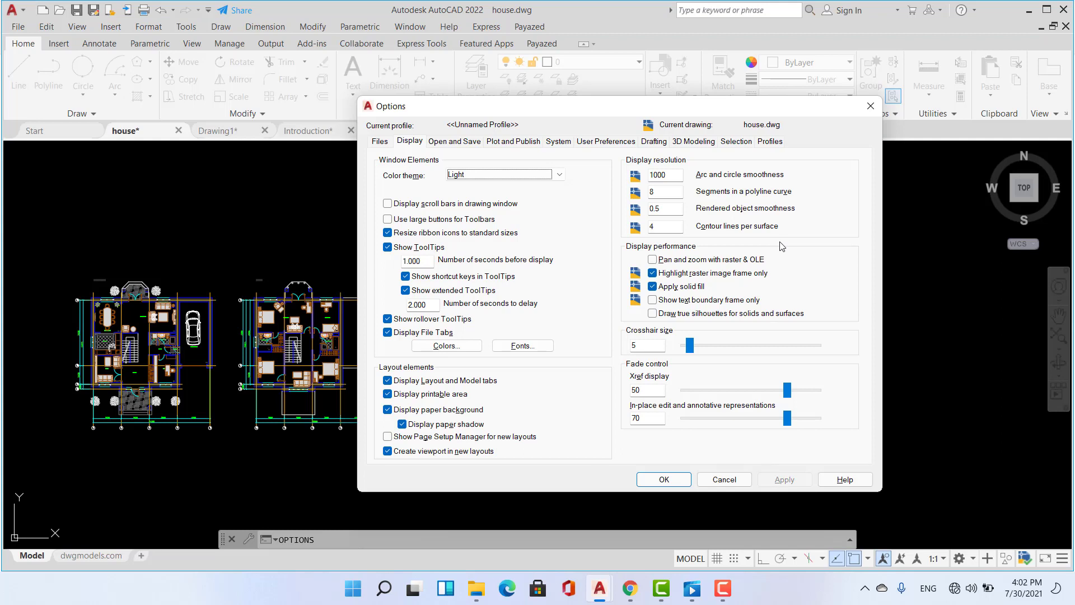
# Set the color theme back to Dark and apply it.
pyautogui.moveTo(599, 588)
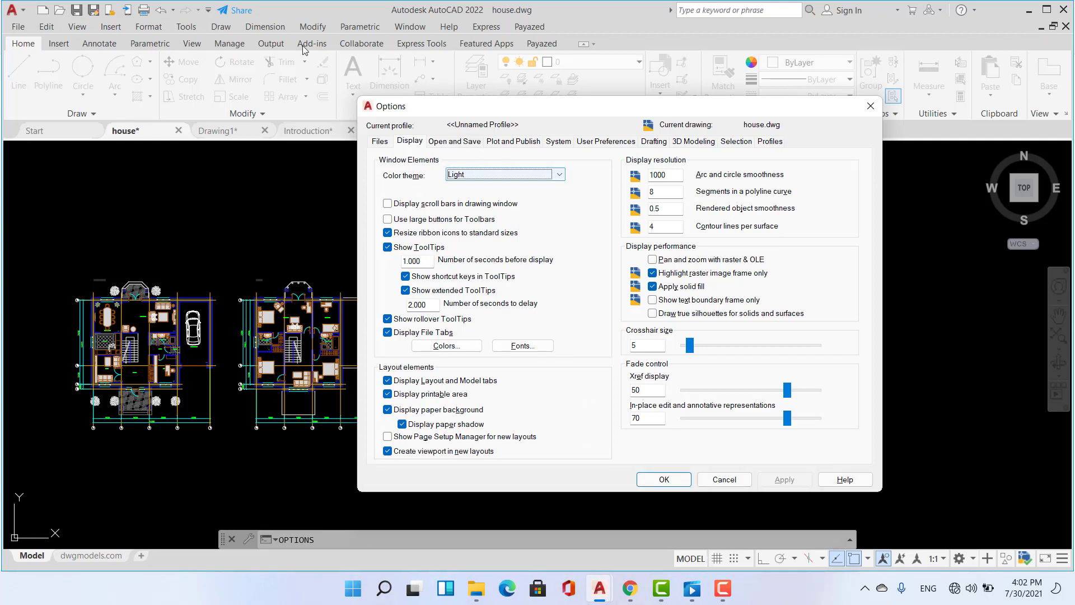
pyautogui.click(497, 174)
pyautogui.click(483, 187)
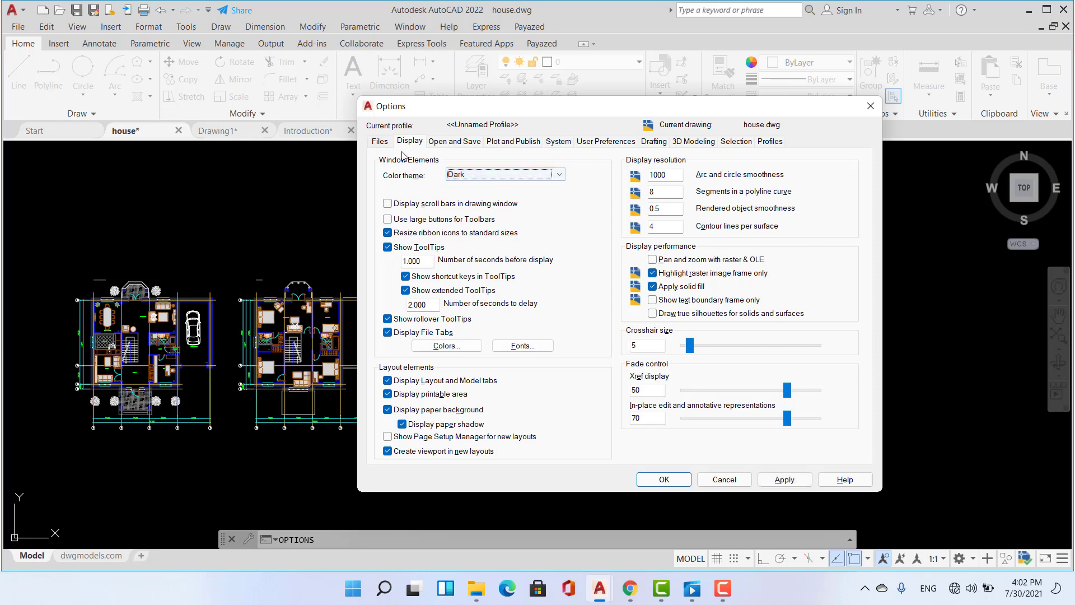
pyautogui.click(803, 482)
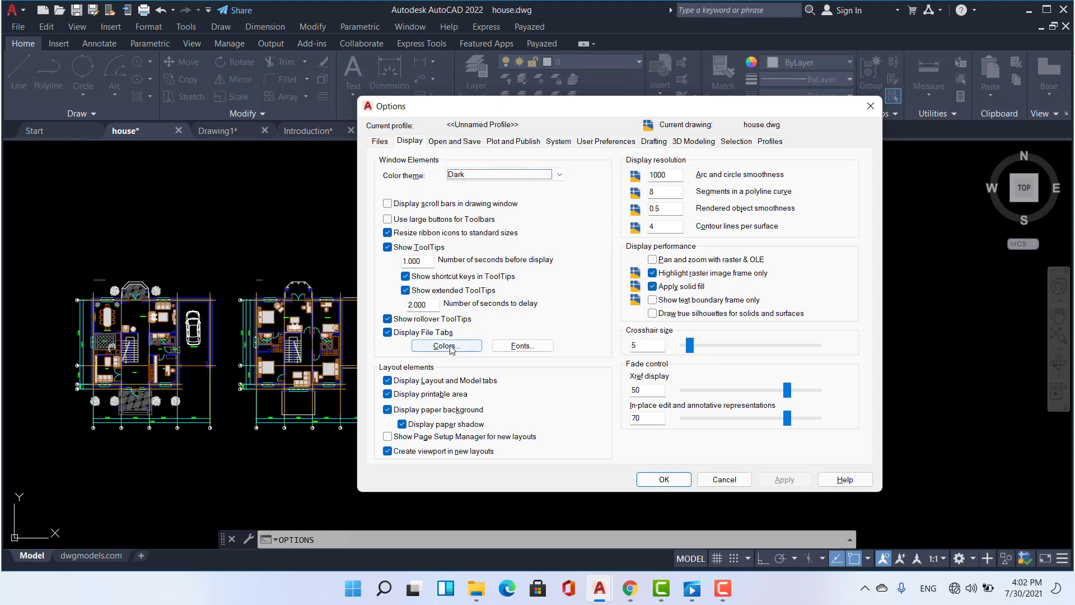
# Set the uniform background color of 2D model space to White and apply it.
pyautogui.click(431, 345)
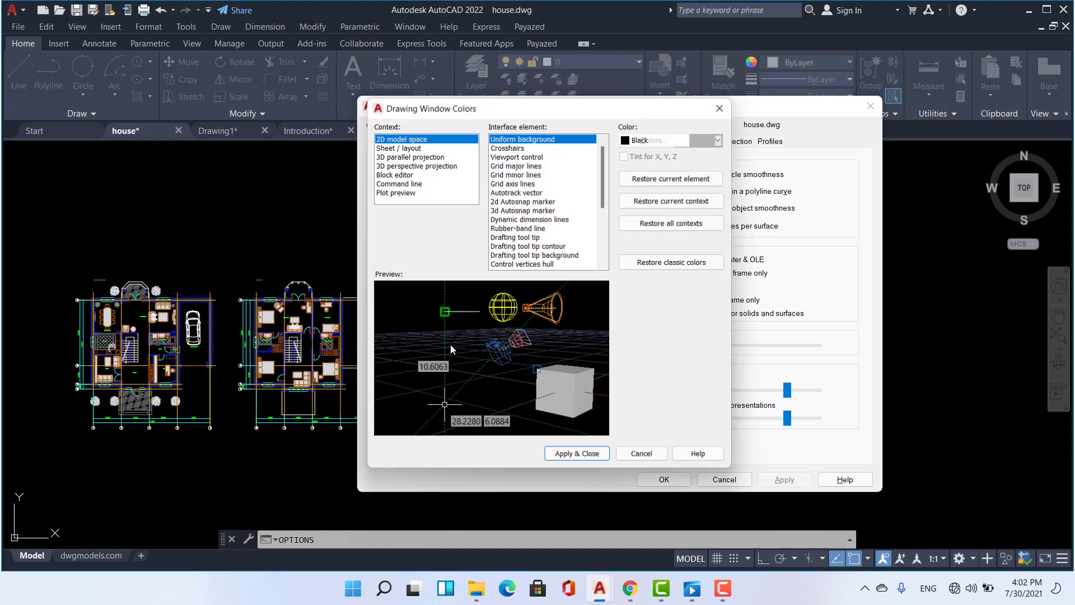
pyautogui.click(666, 141)
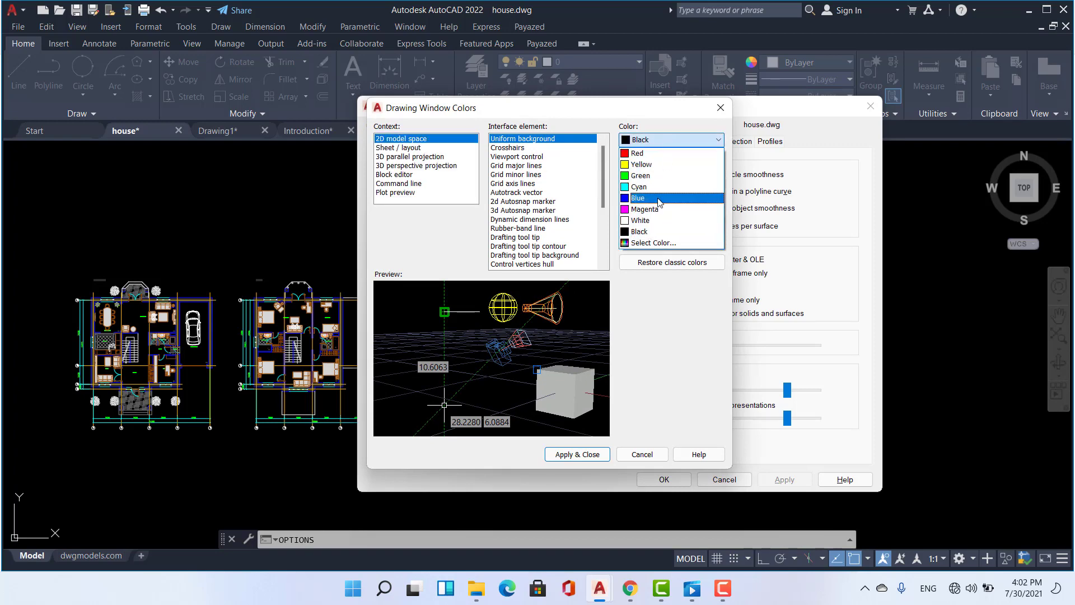
pyautogui.click(653, 221)
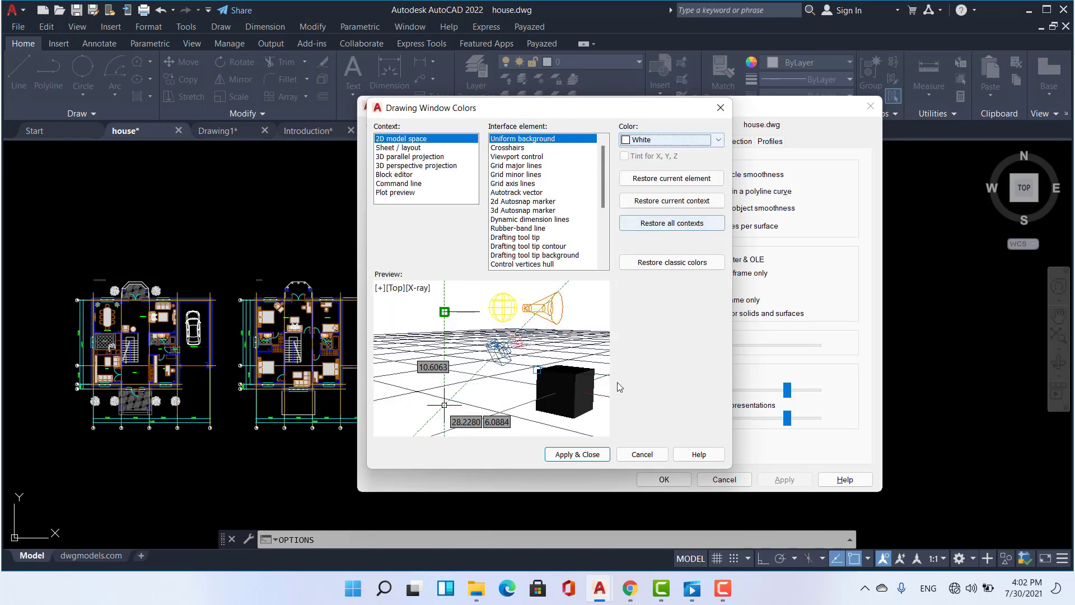
pyautogui.click(586, 455)
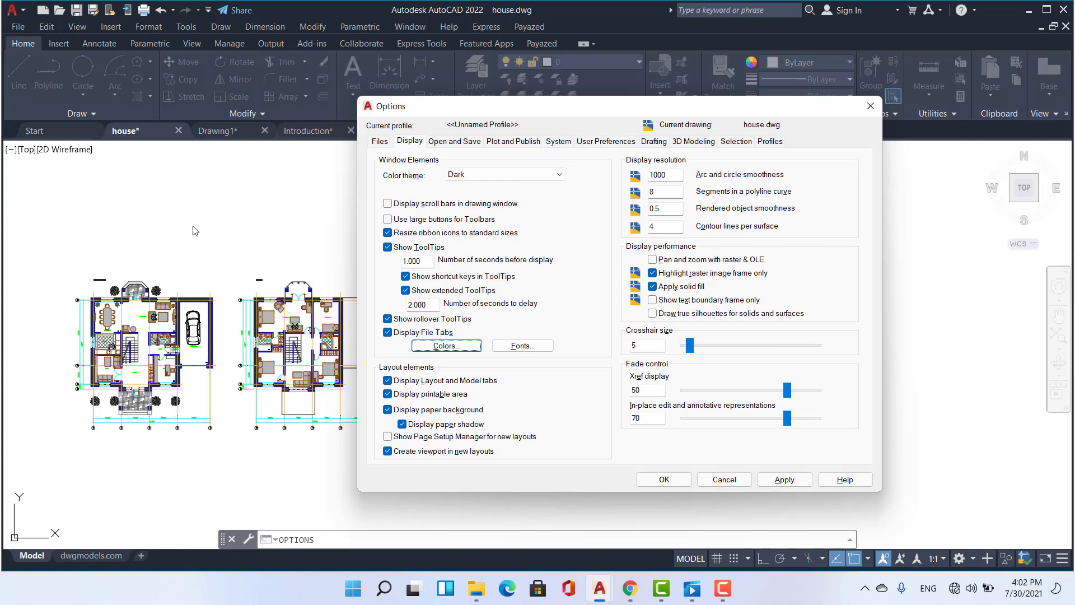
# Set the 2D model space uniform background color back to Black and apply it.
pyautogui.click(431, 346)
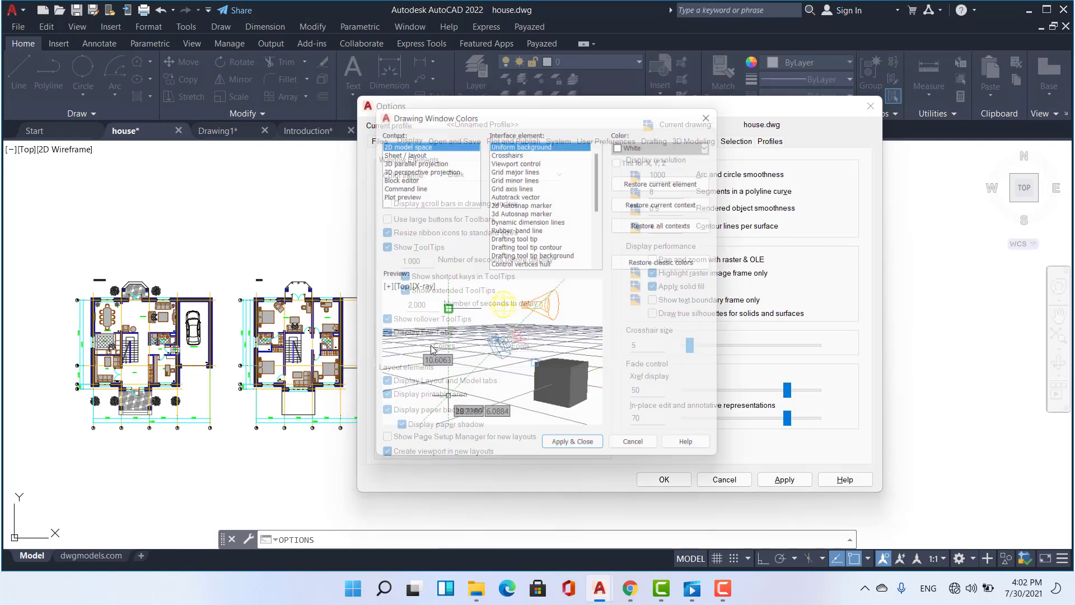
pyautogui.click(650, 141)
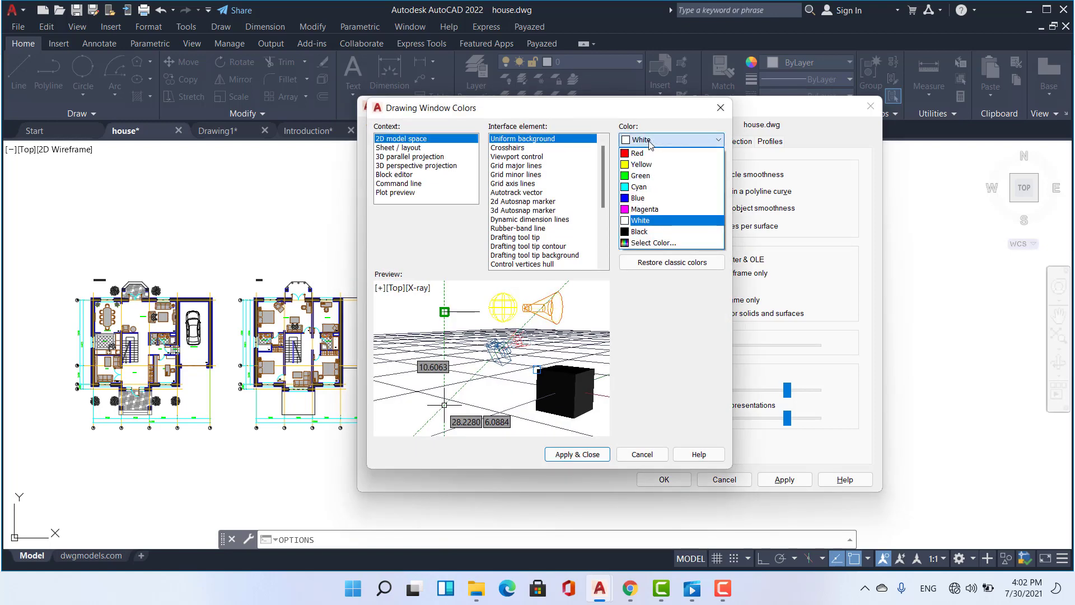
pyautogui.click(640, 232)
pyautogui.click(580, 454)
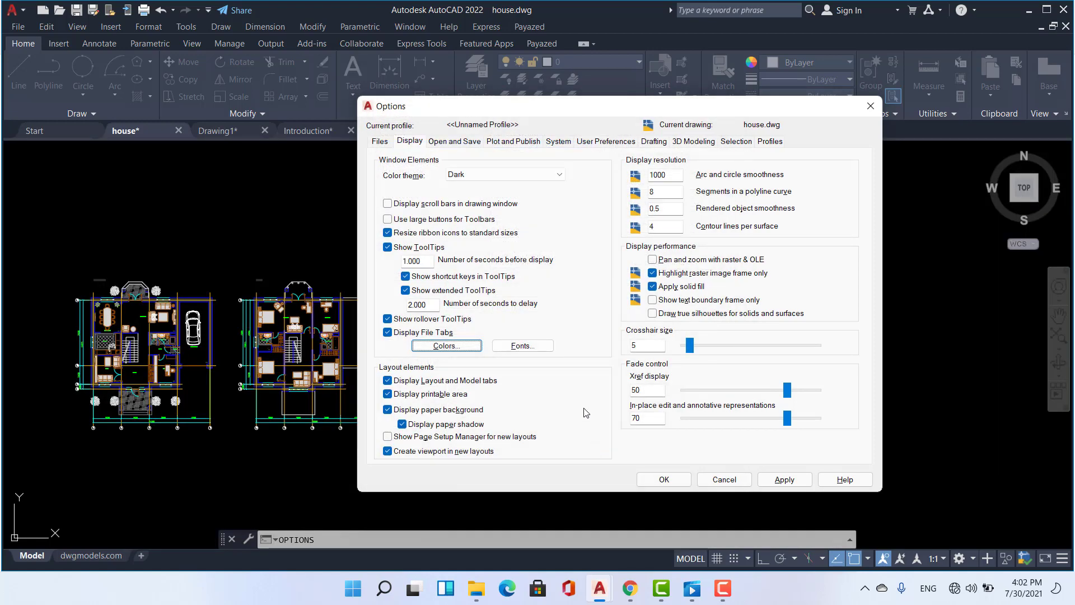
# Increase the crosshair size to 100, apply it and close the options.
pyautogui.moveTo(405, 107); pyautogui.dragTo(448, 106)
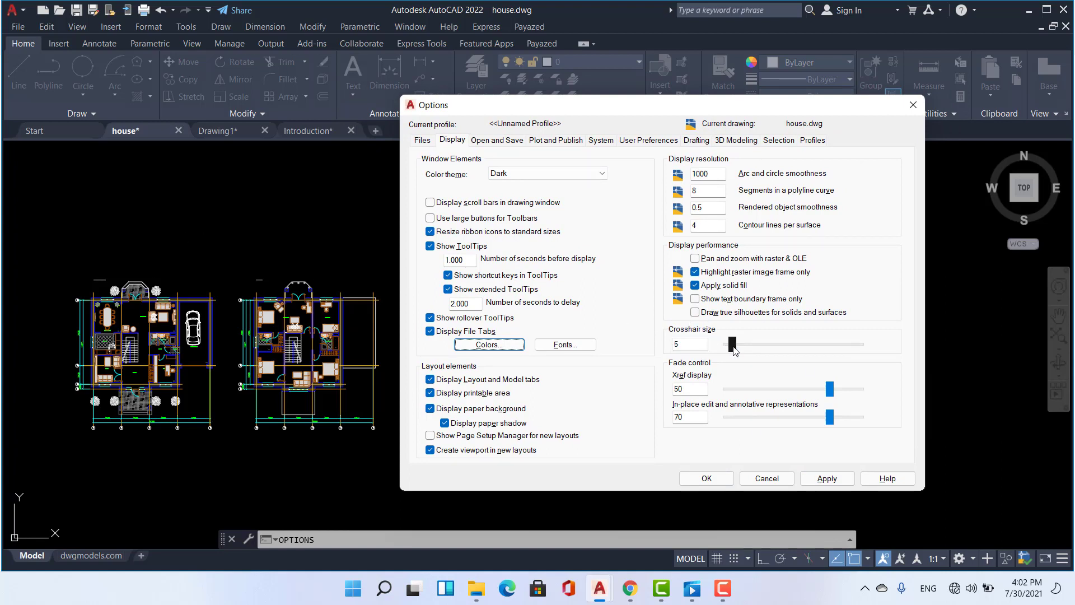
pyautogui.moveTo(733, 345); pyautogui.dragTo(860, 344)
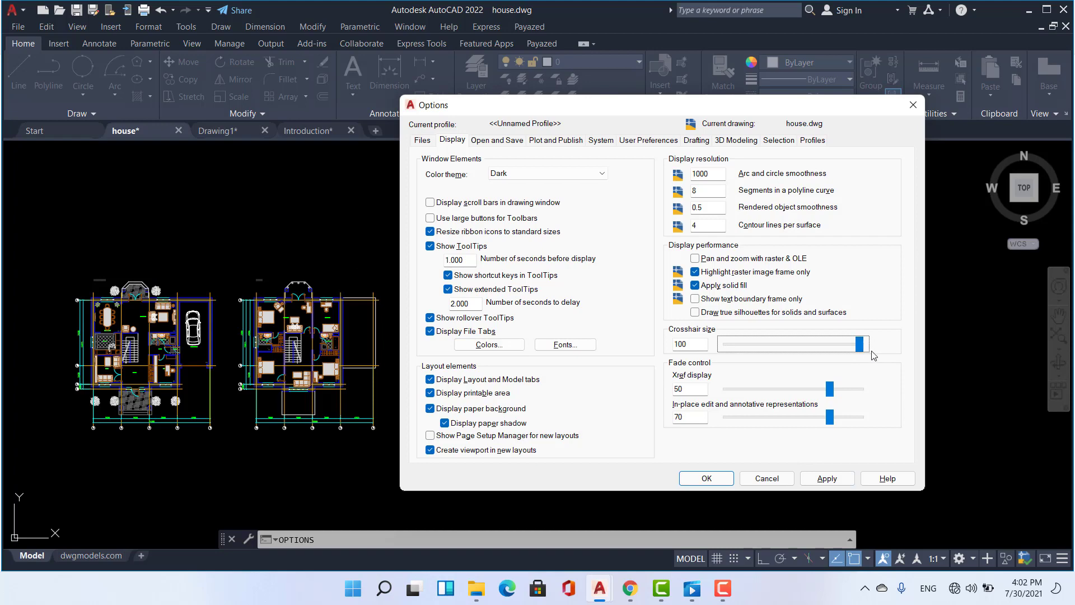
pyautogui.click(826, 479)
pyautogui.click(706, 478)
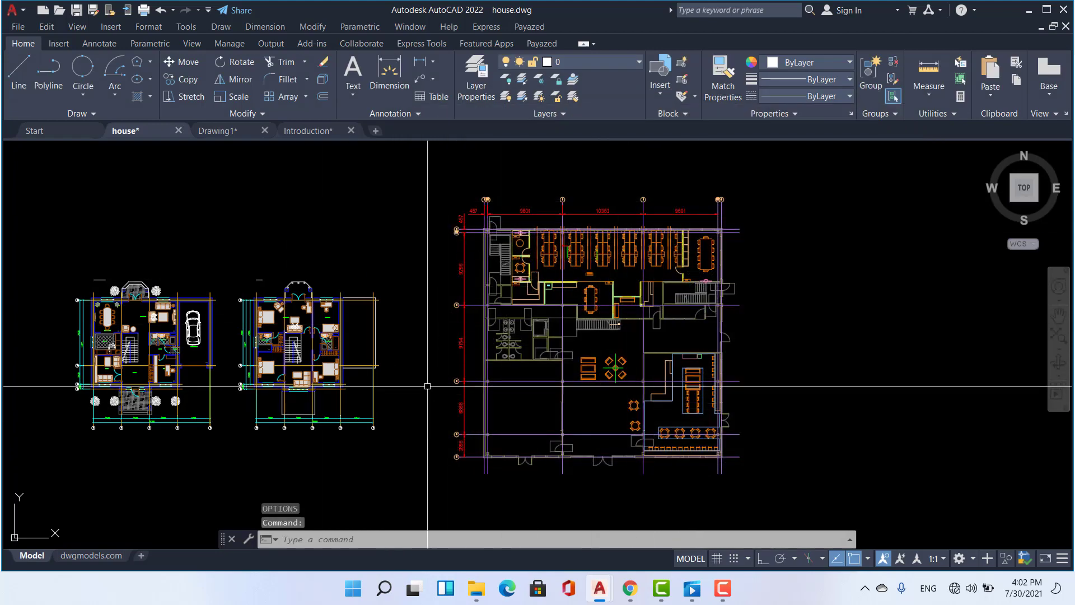
# Reopen the program options and set the crosshair size to 5, applying the change.
pyautogui.rightClick(414, 219)
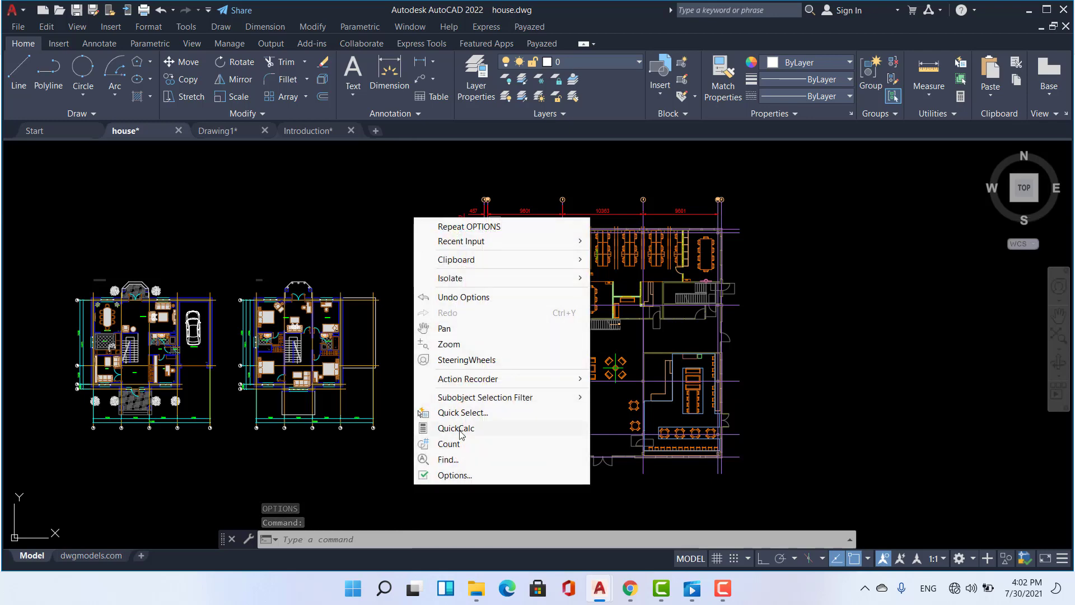
pyautogui.click(457, 475)
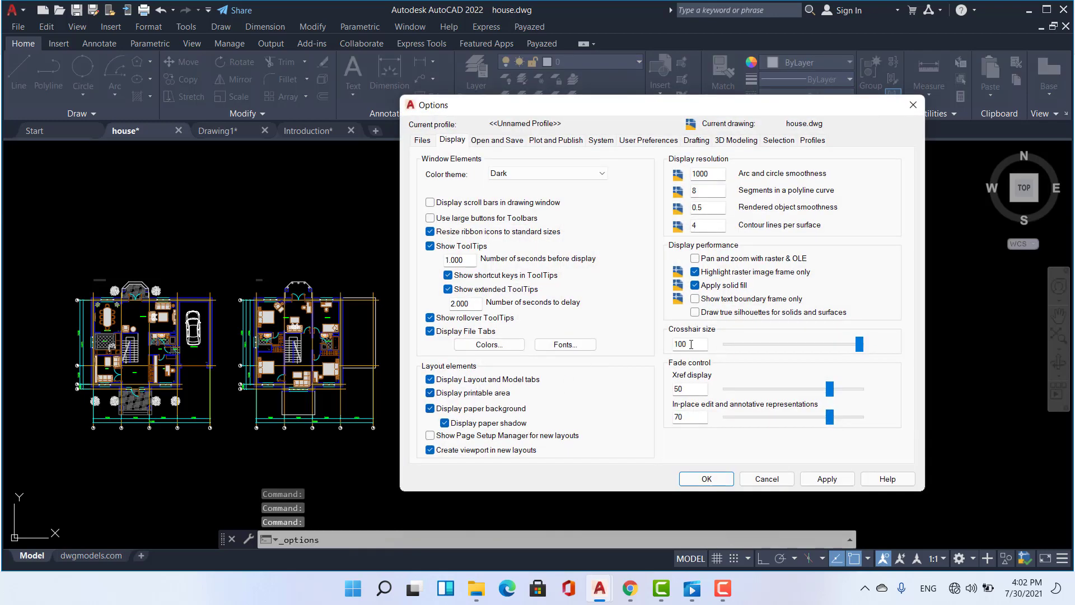
pyautogui.doubleClick(691, 344)
pyautogui.write('5')
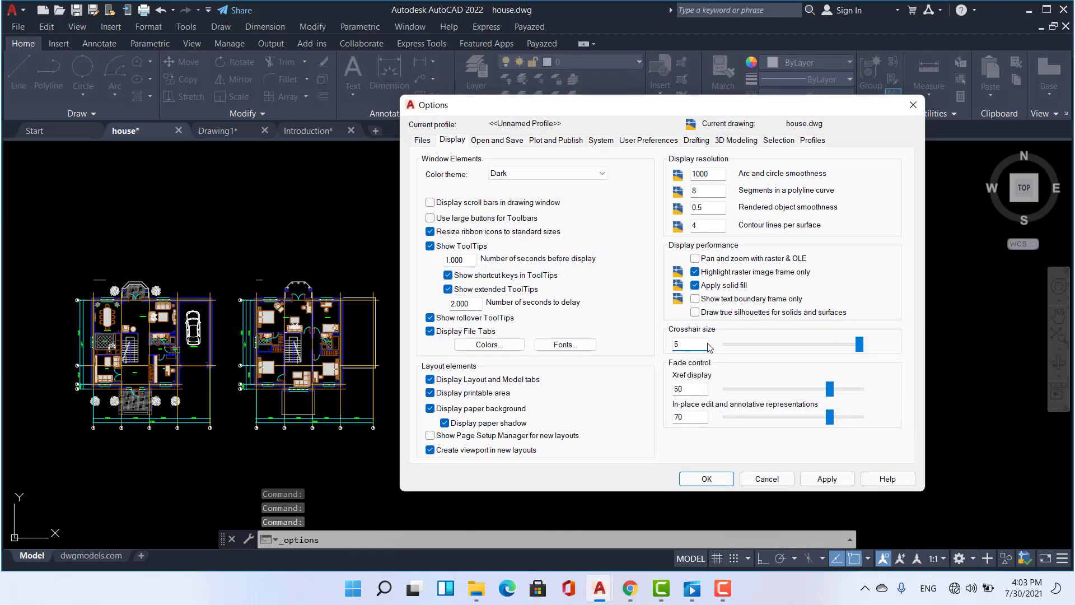
pyautogui.click(826, 477)
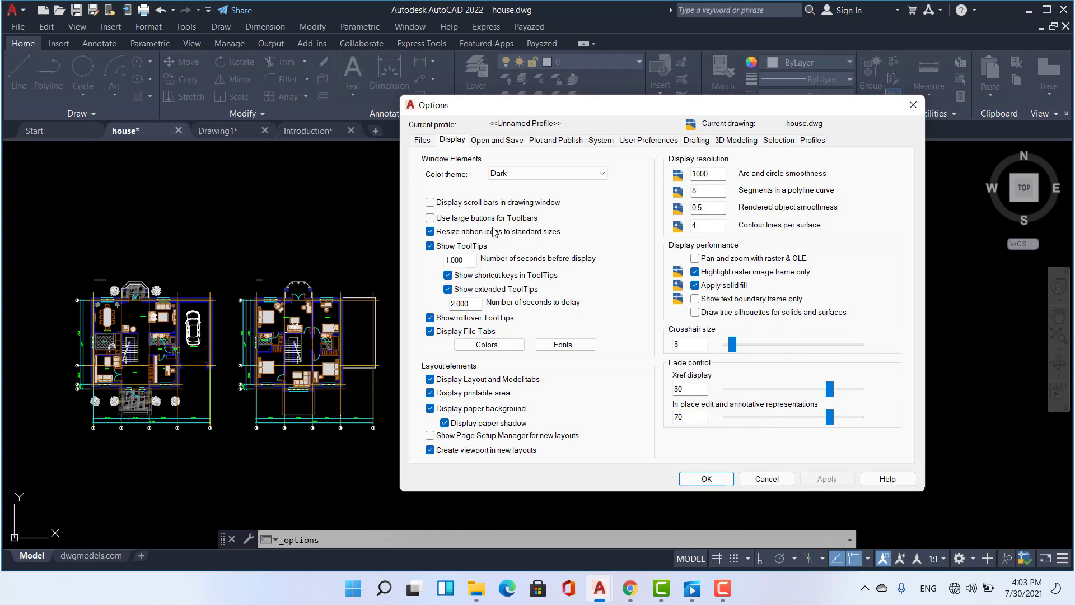
# Show the file save options and choose AutoCAD 2007/LT2007 Drawing (*.dwg) as the default save format.
pyautogui.click(495, 141)
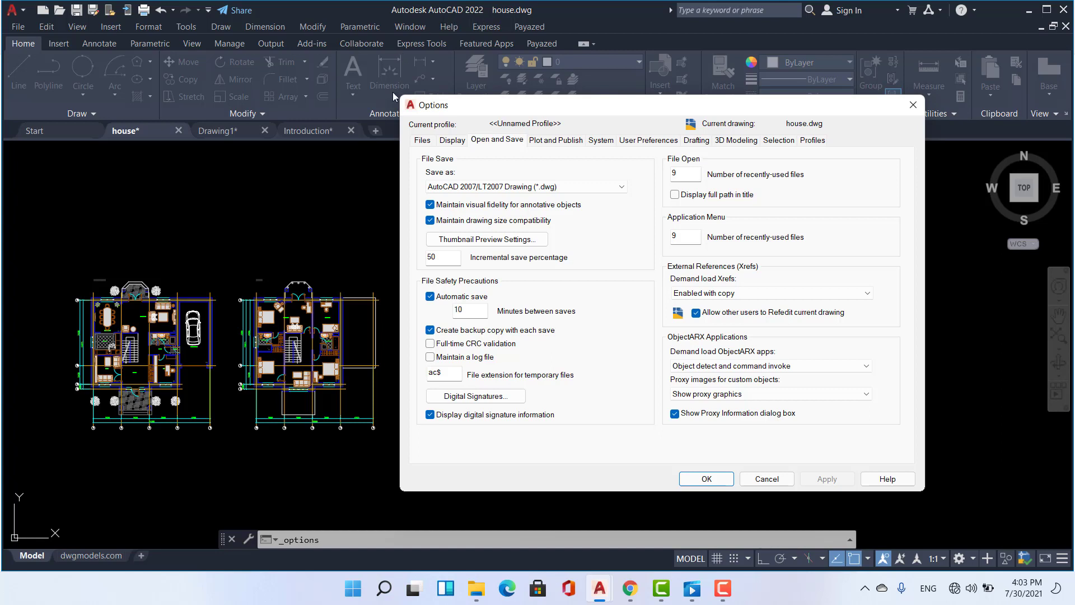
pyautogui.click(496, 187)
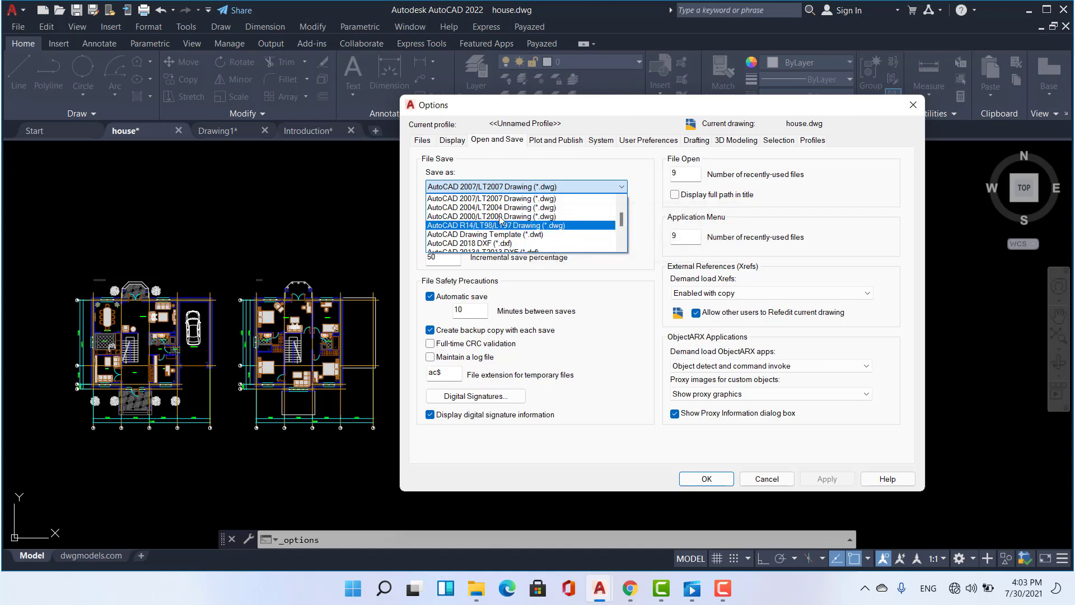
pyautogui.click(493, 199)
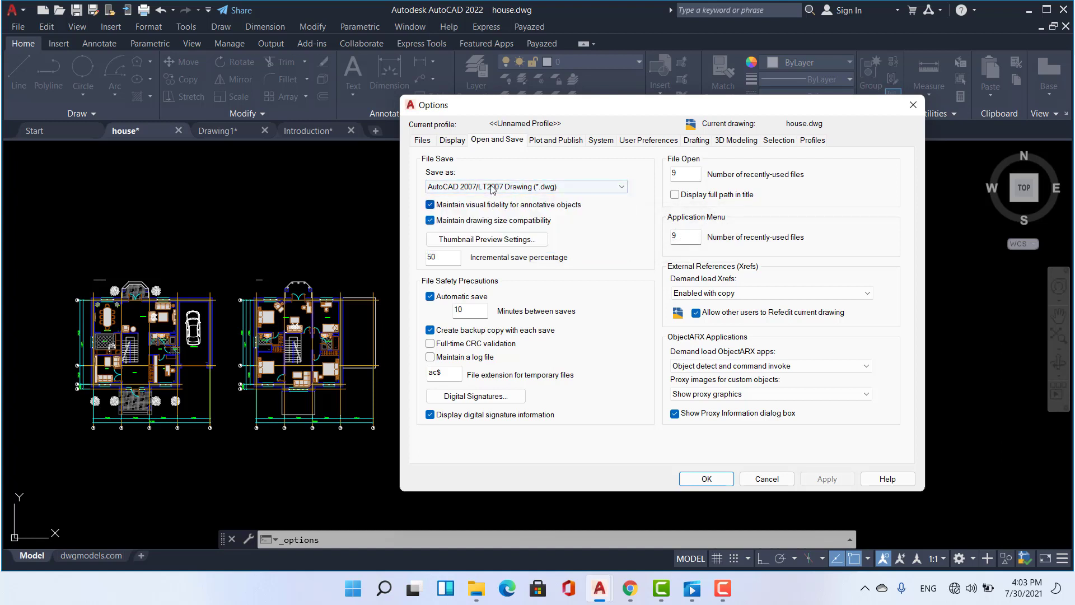
pyautogui.click(494, 188)
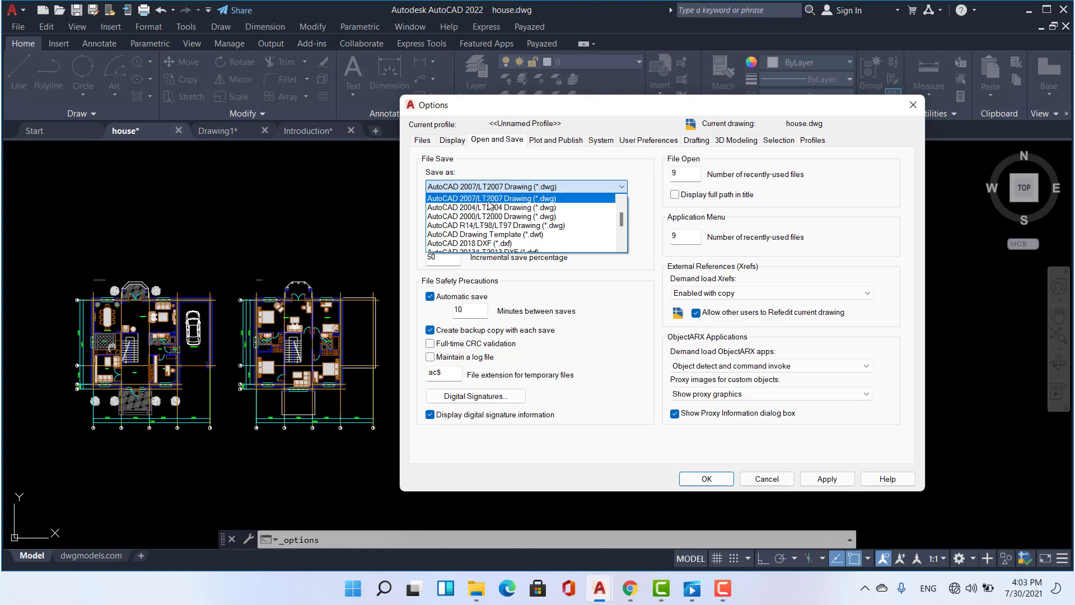
pyautogui.scroll(1, 489, 205)
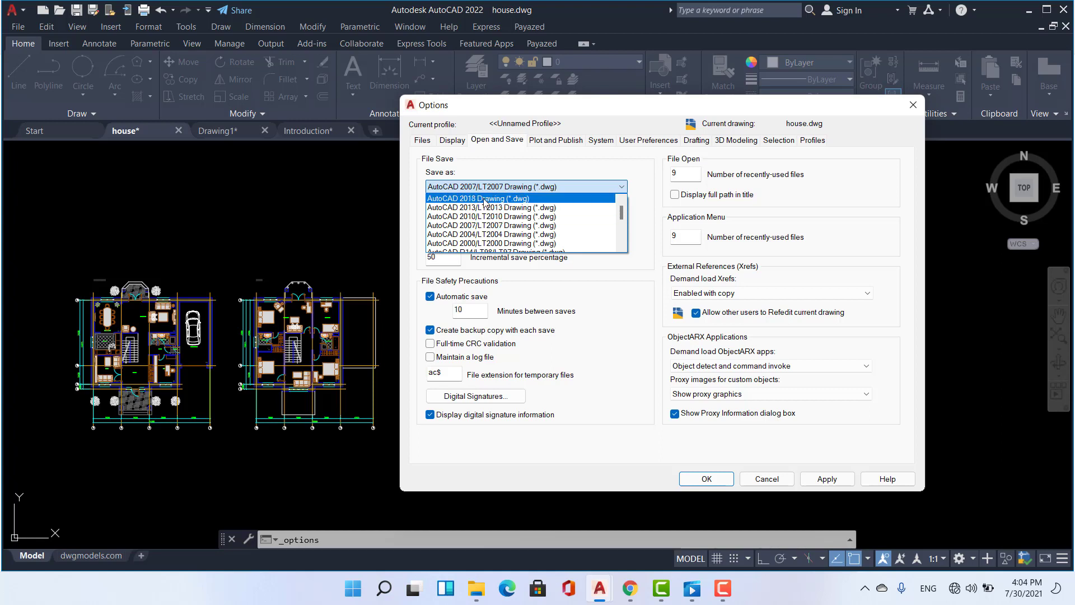
pyautogui.click(481, 226)
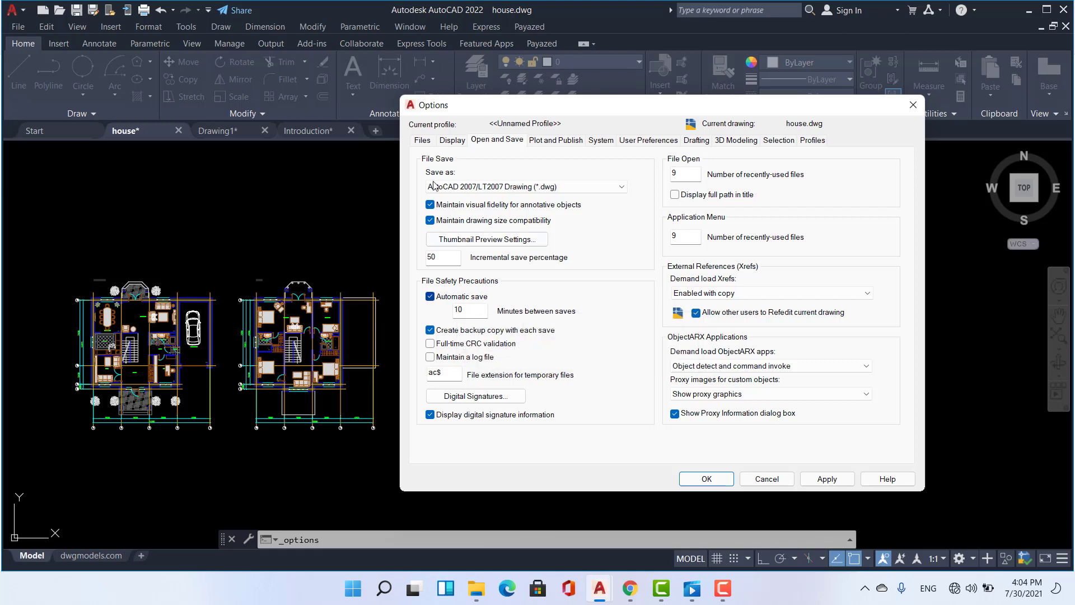
# Look up the folder path set for the Temporary Drawing File Location, then collapse that entry.
pyautogui.click(427, 143)
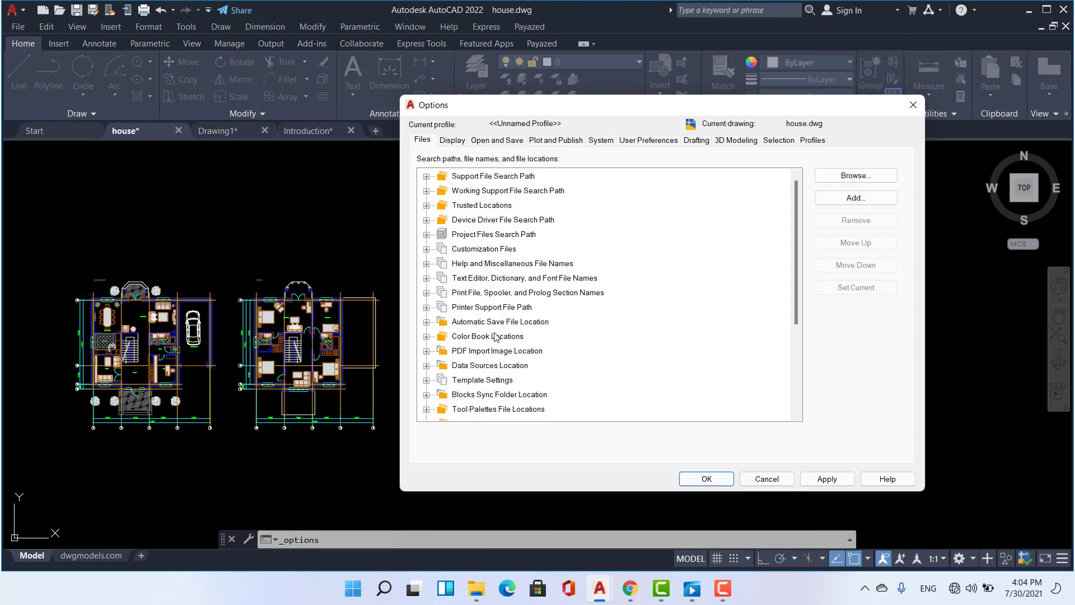
pyautogui.scroll(-4, 499, 336)
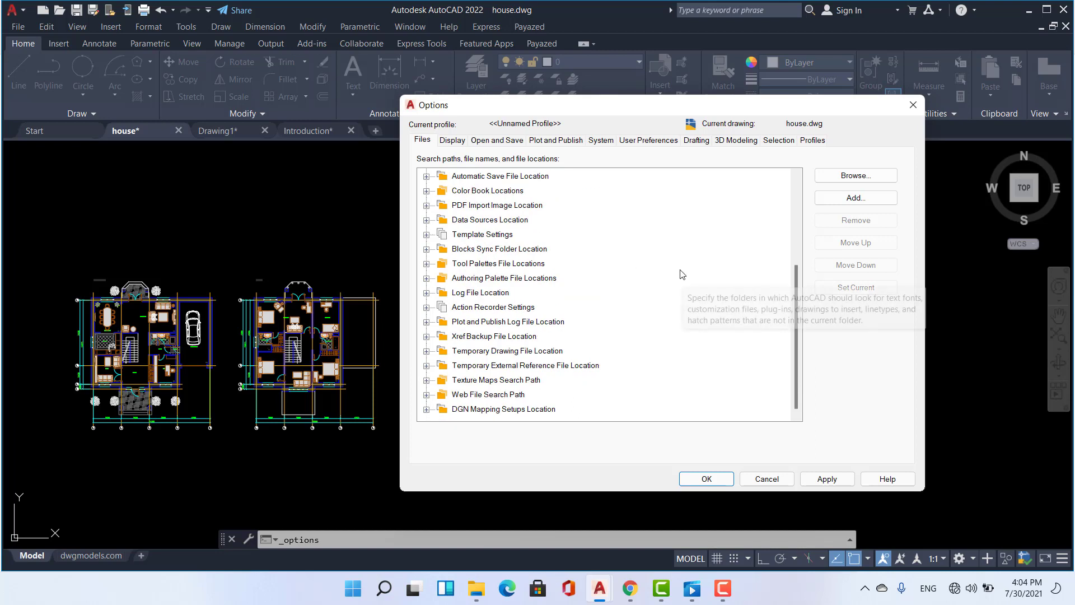
pyautogui.doubleClick(498, 349)
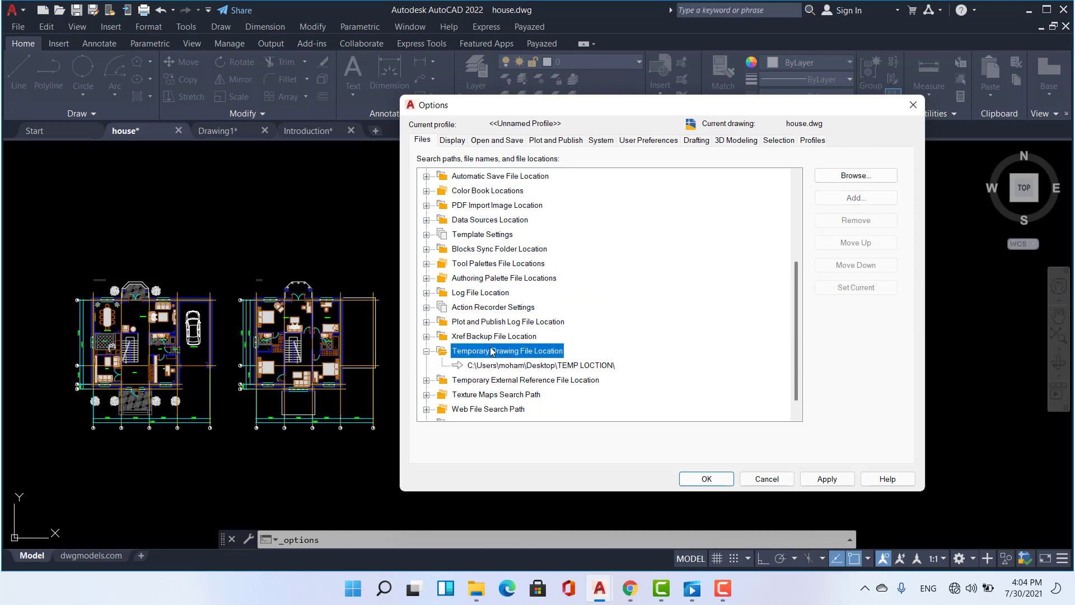
pyautogui.doubleClick(545, 353)
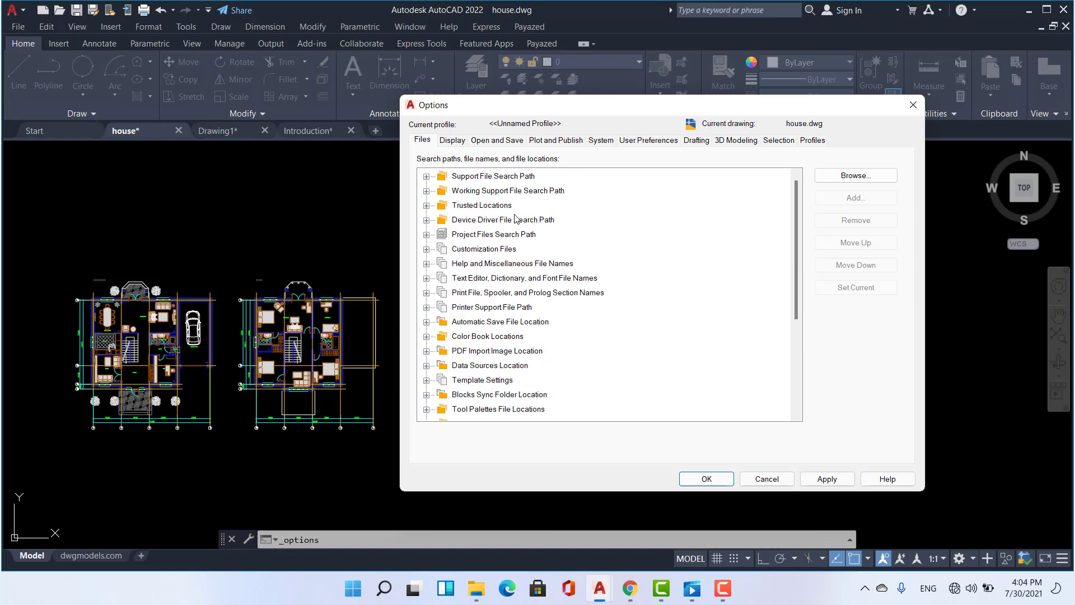
# Review the Open and Save options, then look through the default output devices available for plotting new drawings.
pyautogui.click(497, 139)
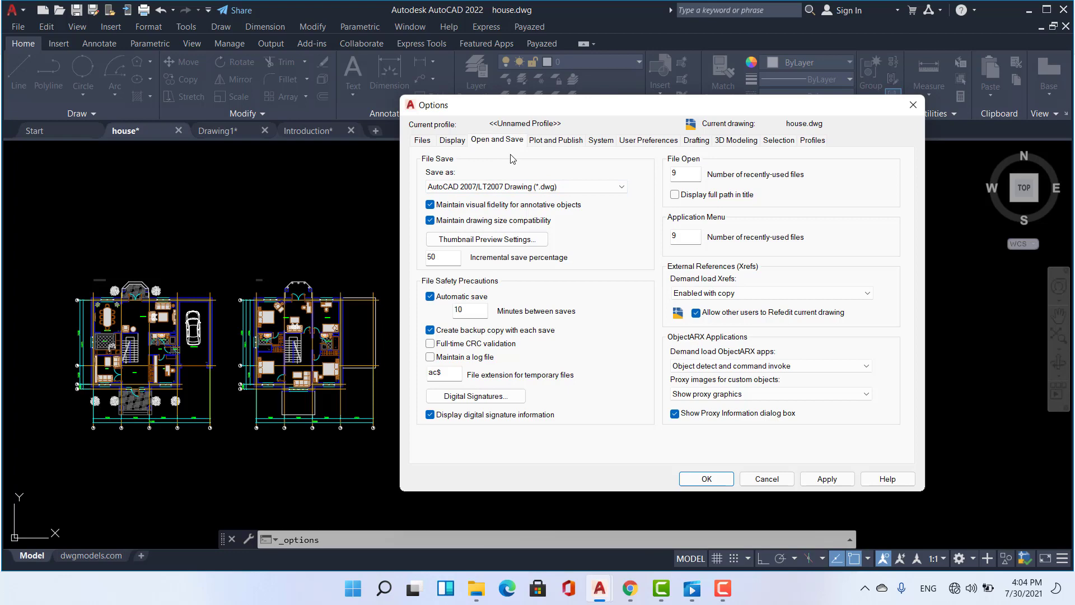
pyautogui.click(558, 140)
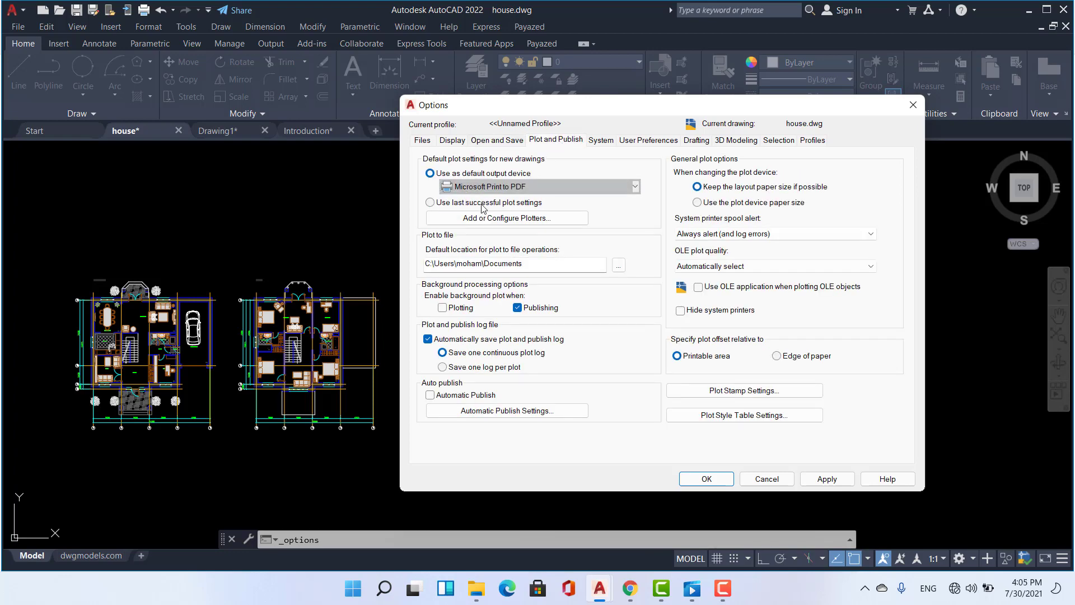
pyautogui.click(518, 190)
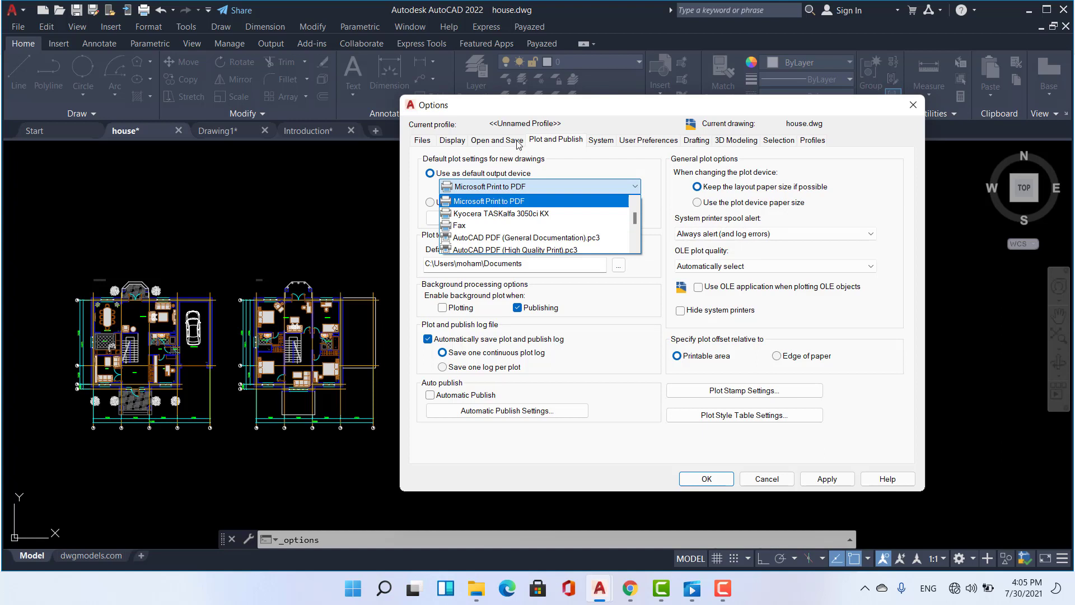
pyautogui.click(570, 122)
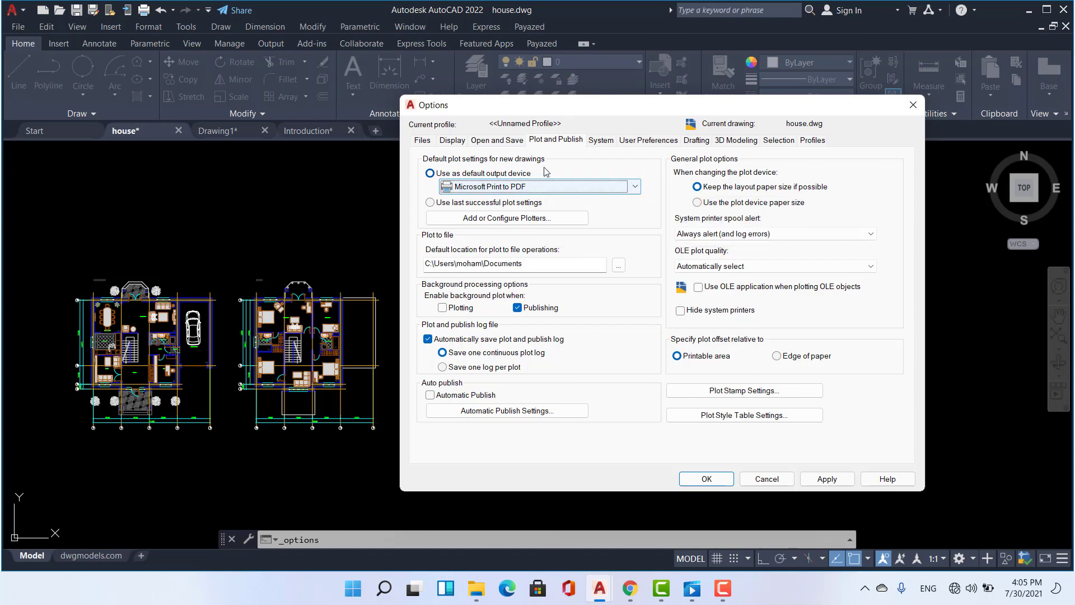
pyautogui.click(553, 183)
pyautogui.scroll(-2, 526, 227)
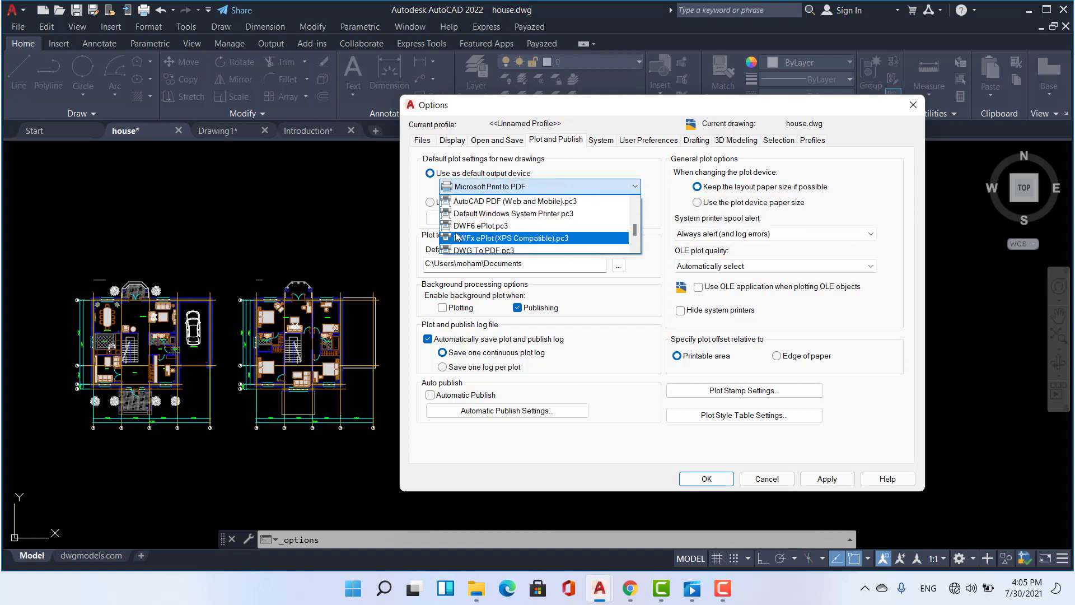
pyautogui.scroll(-1, 526, 228)
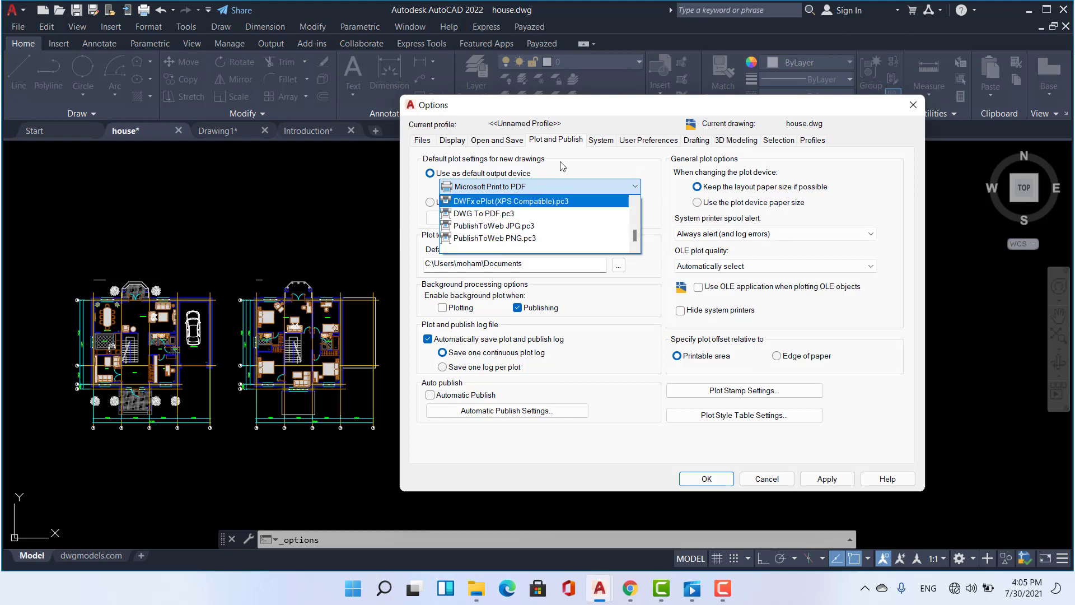
pyautogui.click(570, 119)
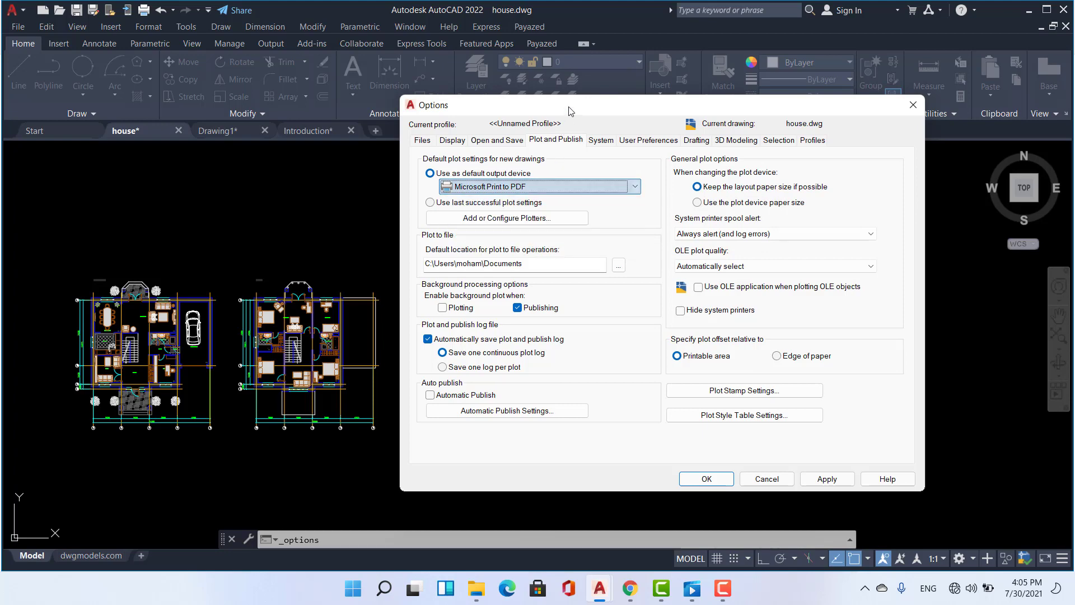
# Show the Graphics Performance settings and switch Hardware Acceleration off and back on.
pyautogui.click(603, 142)
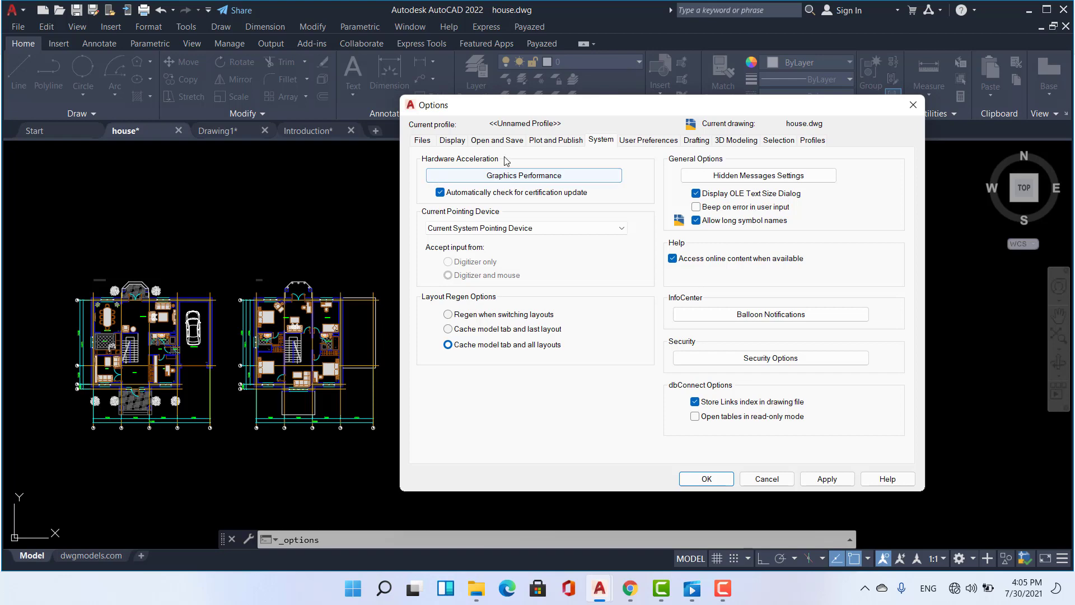
pyautogui.click(522, 176)
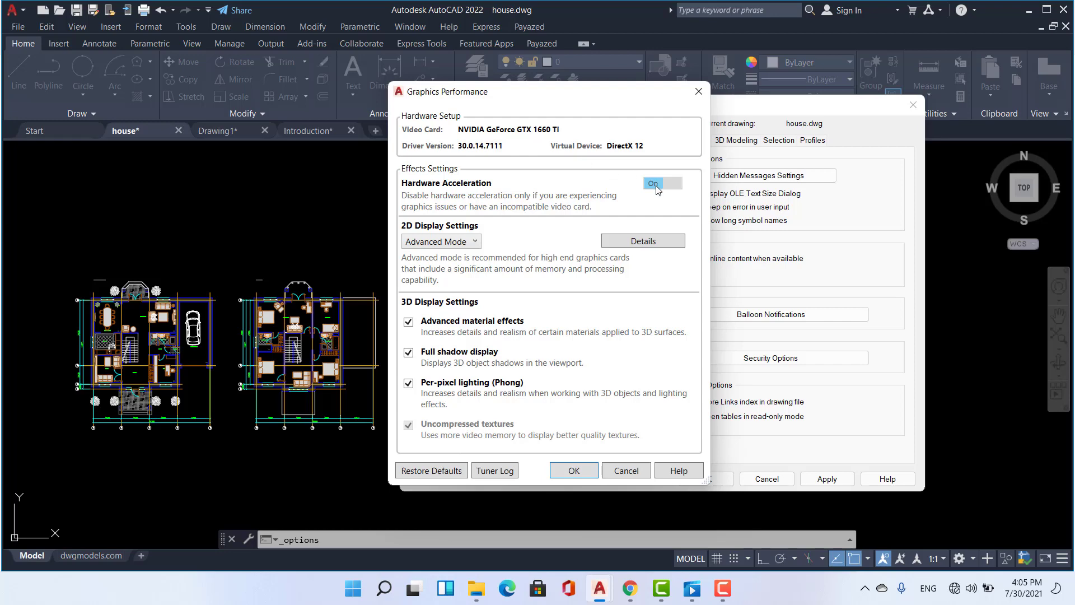
pyautogui.click(658, 189)
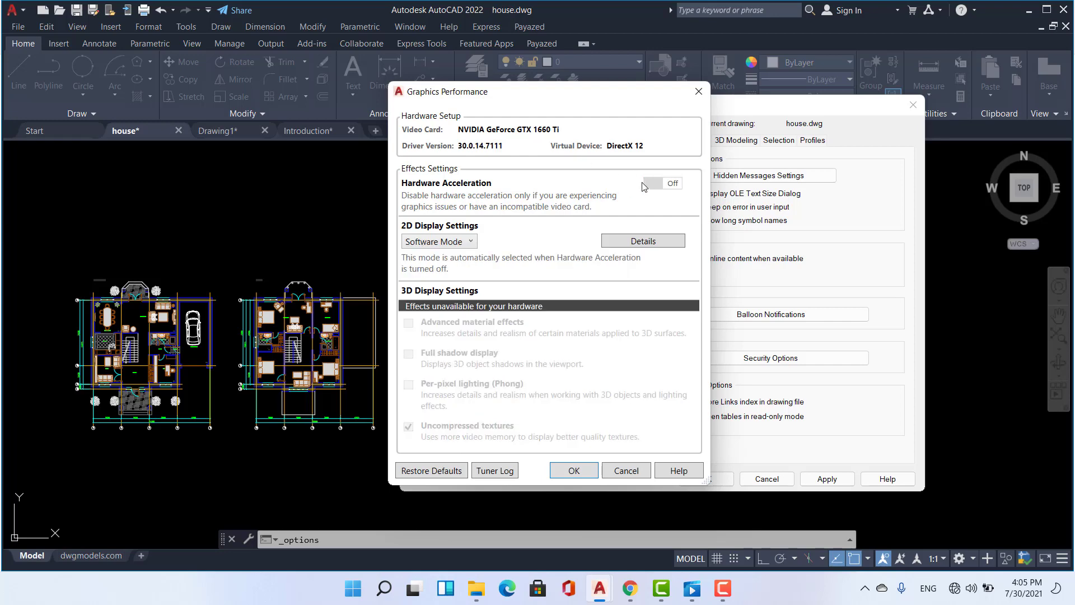
pyautogui.click(656, 186)
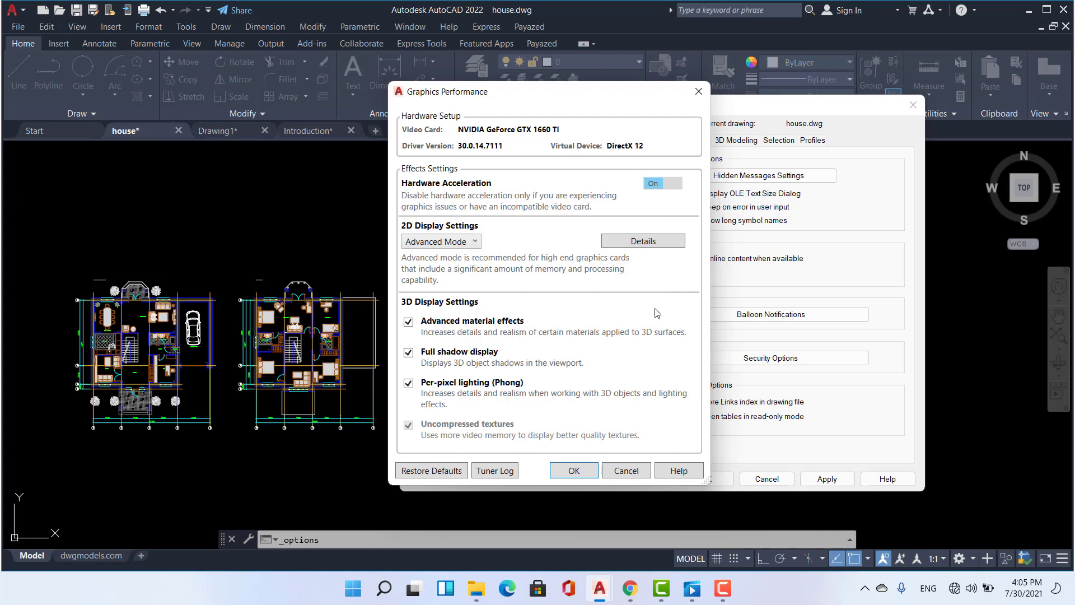
# Look at the available 2D display modes and discard the Graphics Performance dialog, then review the User Preferences options.
pyautogui.click(462, 241)
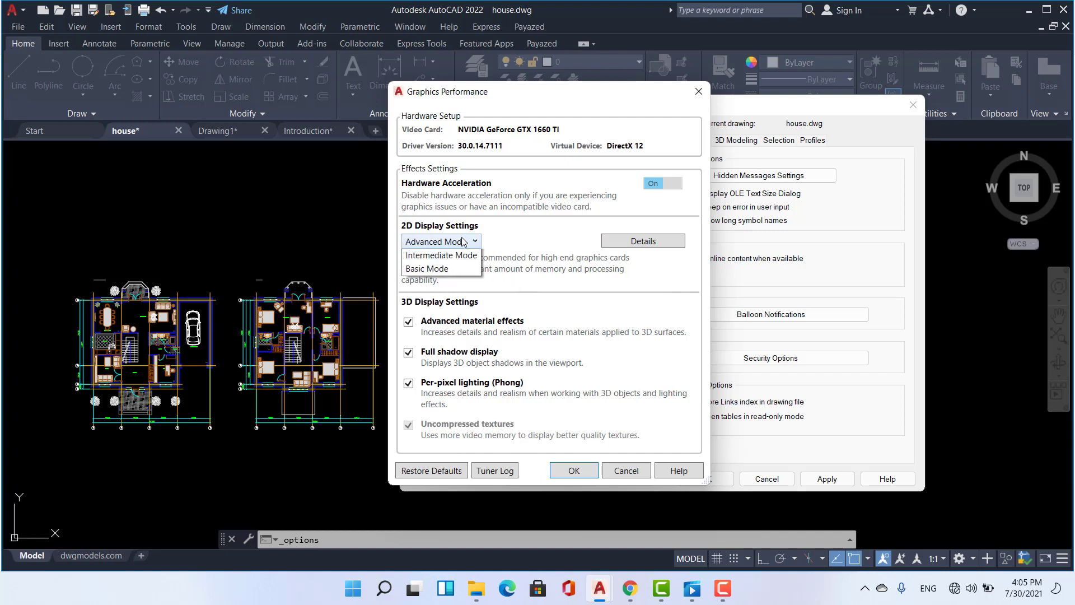
pyautogui.click(536, 219)
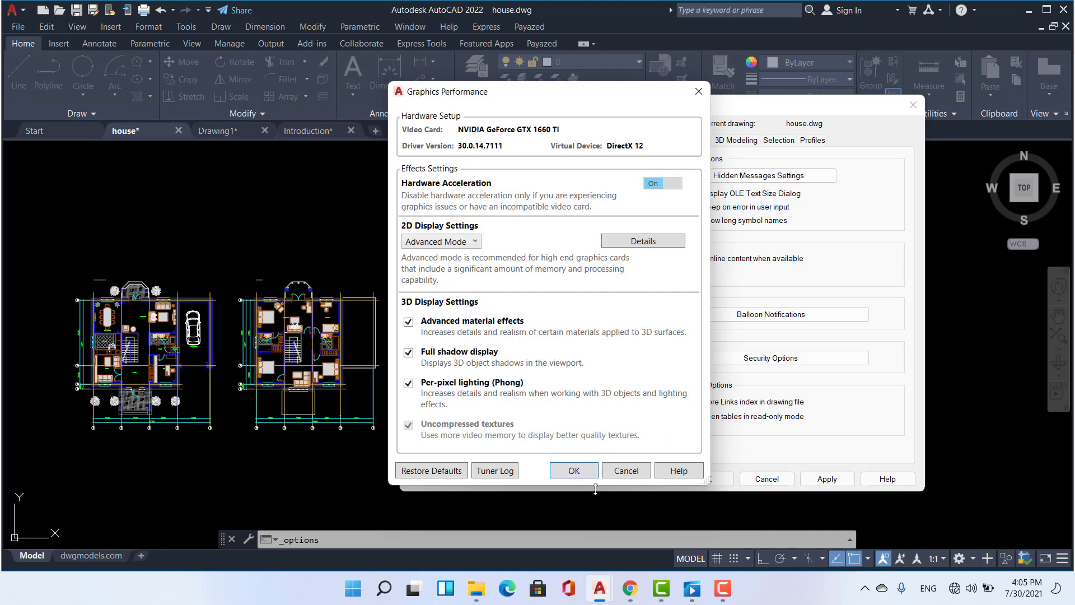
pyautogui.click(635, 470)
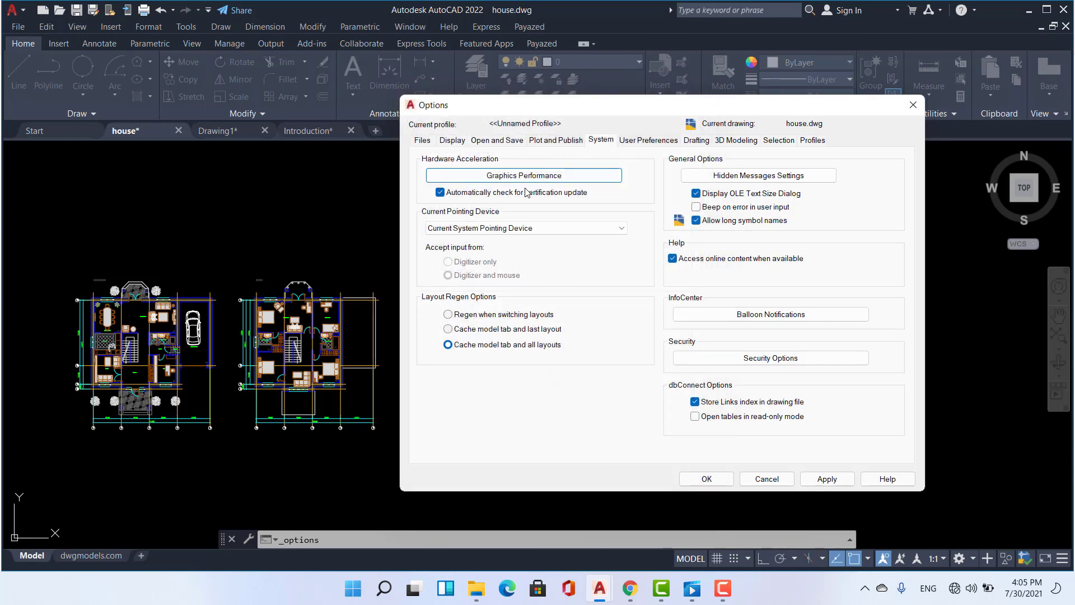
pyautogui.click(637, 140)
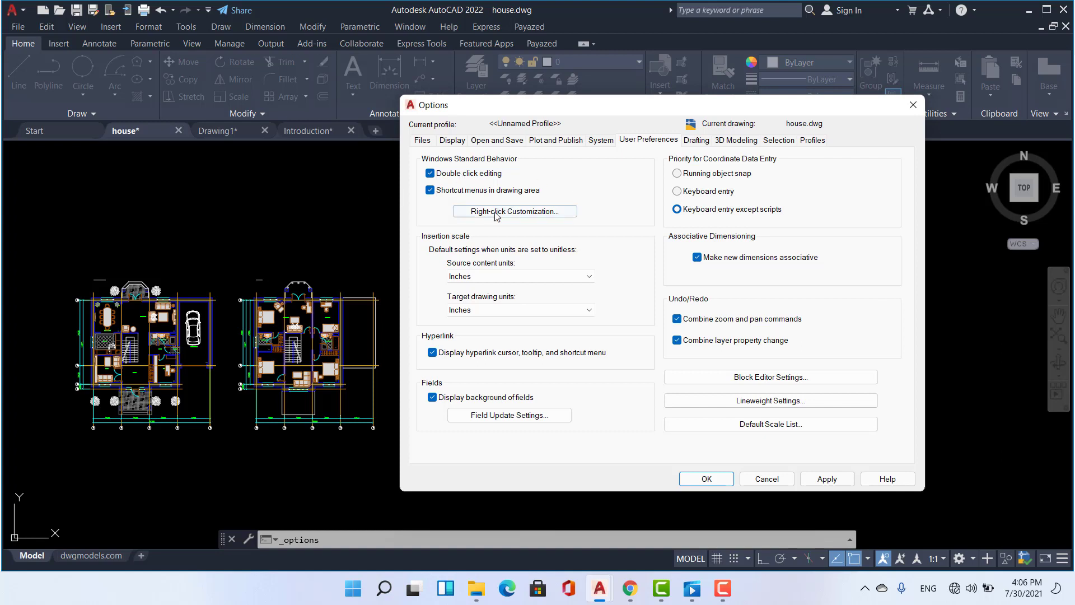
# In the drafting options, try a slightly smaller AutoSnap marker size and set it back, then adjust the aperture size.
pyautogui.click(698, 141)
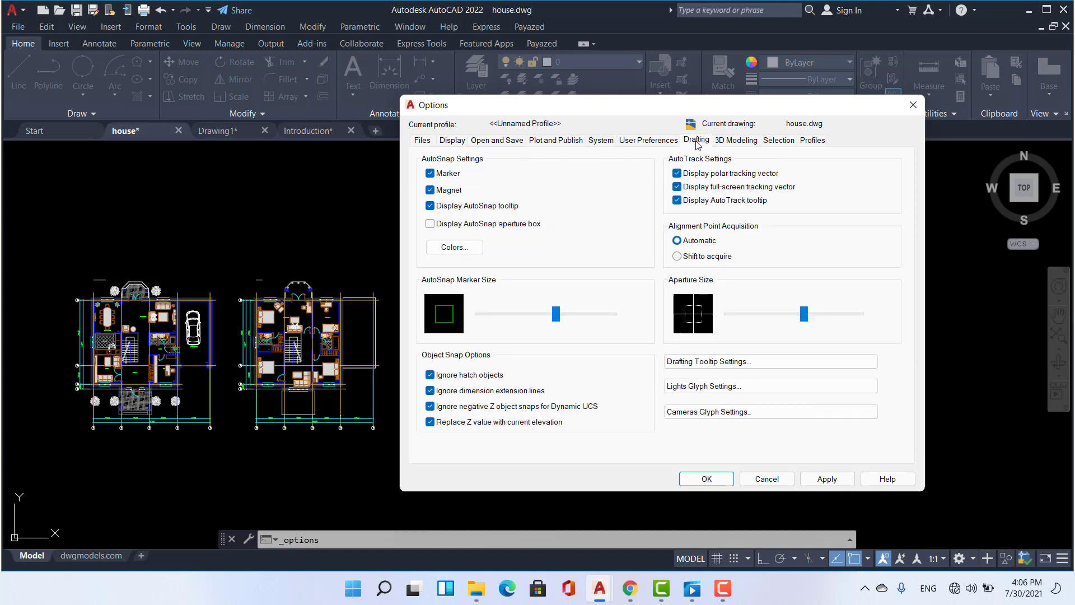
pyautogui.moveTo(557, 325); pyautogui.dragTo(551, 325)
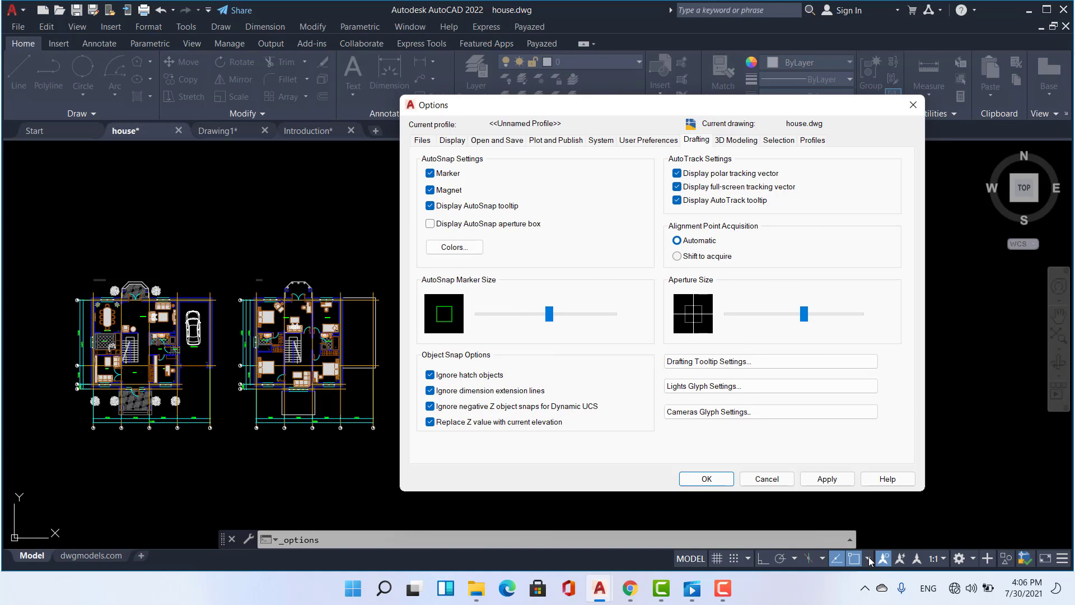
pyautogui.moveTo(551, 318)
pyautogui.mouseDown()
pyautogui.moveTo(525, 321)
pyautogui.moveTo(555, 323)
pyautogui.mouseUp()
pyautogui.moveTo(807, 316)
pyautogui.mouseDown()
pyautogui.moveTo(764, 316)
pyautogui.moveTo(803, 317)
pyautogui.mouseUp()
# Look over the 3D Modeling options, then slightly increase the pickbox size in the selection options.
pyautogui.click(734, 141)
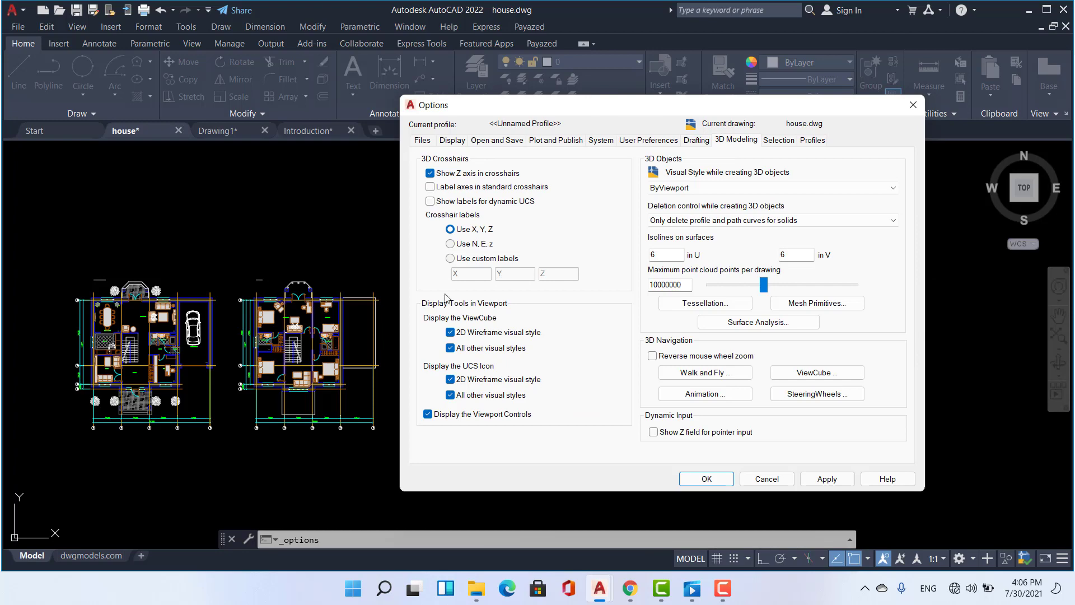
pyautogui.click(770, 143)
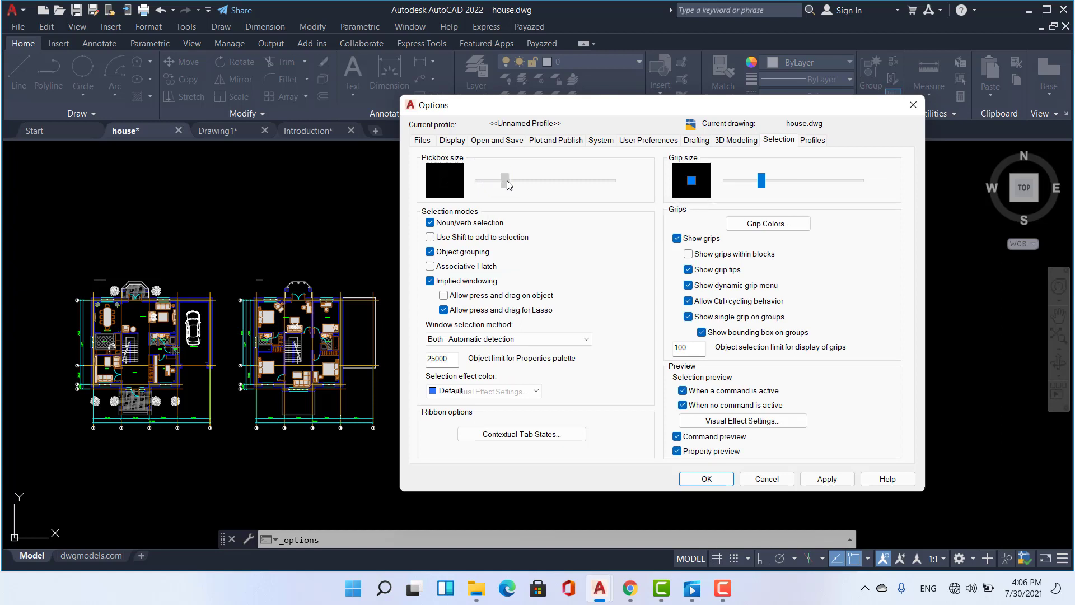
pyautogui.moveTo(505, 180); pyautogui.dragTo(511, 183)
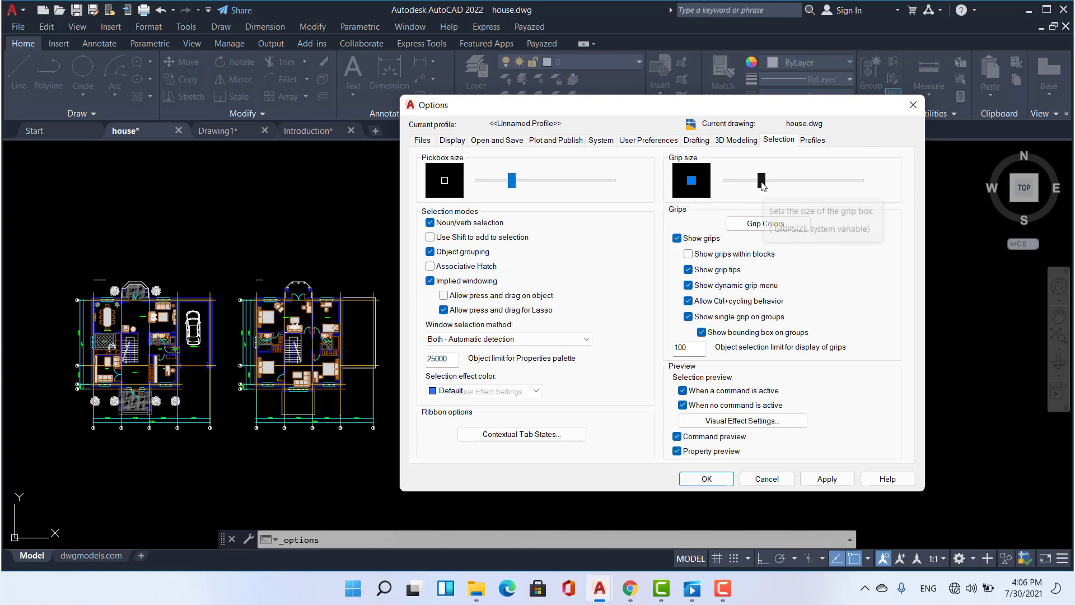
# Show the list of available profiles, then apply the changed options and return to the house drawing.
pyautogui.click(802, 141)
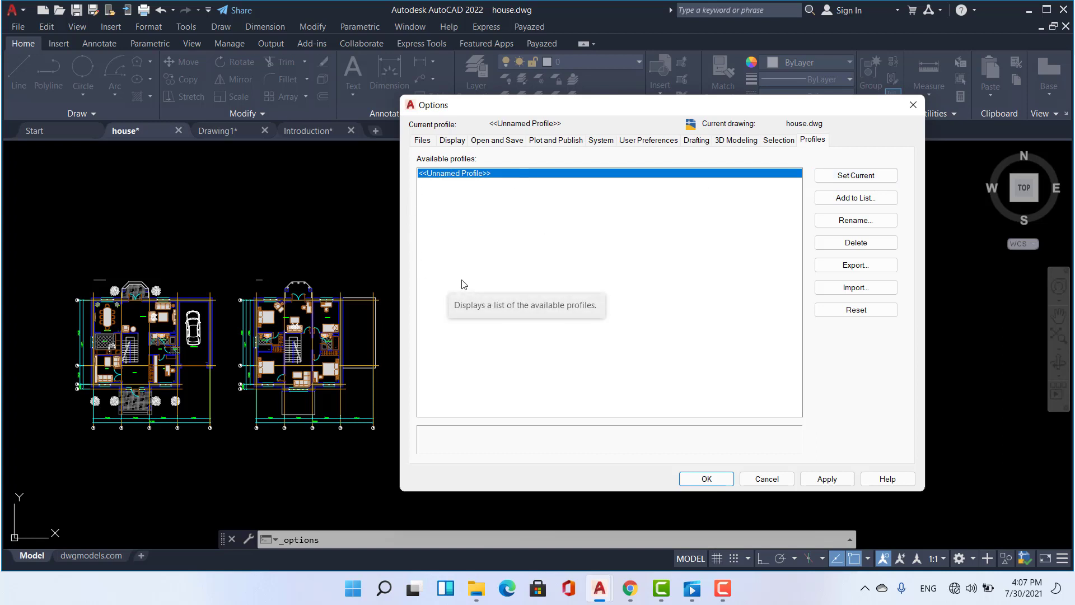
pyautogui.click(826, 478)
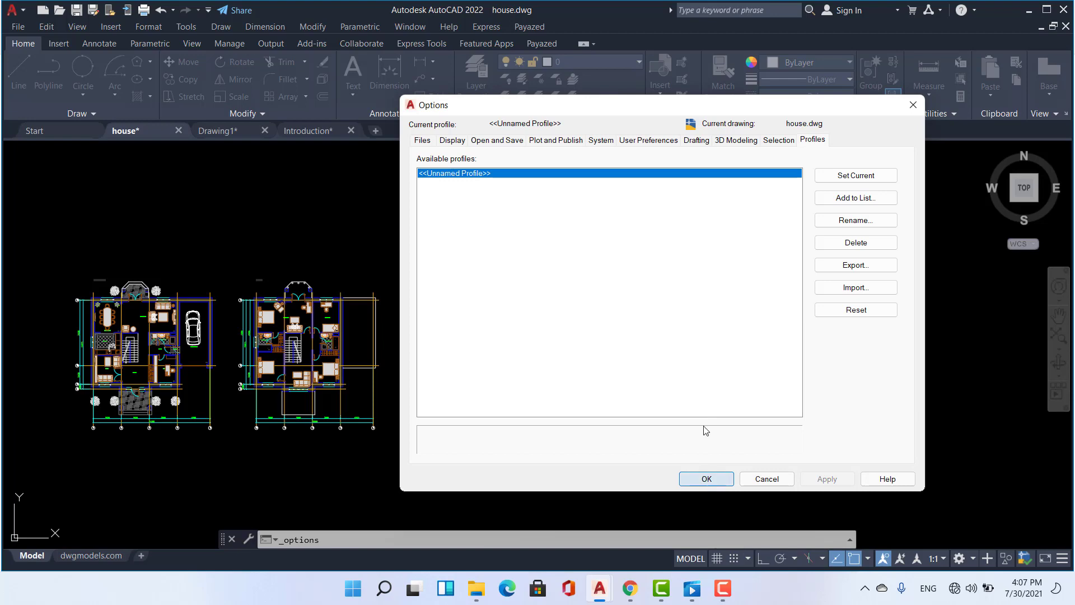
pyautogui.click(706, 479)
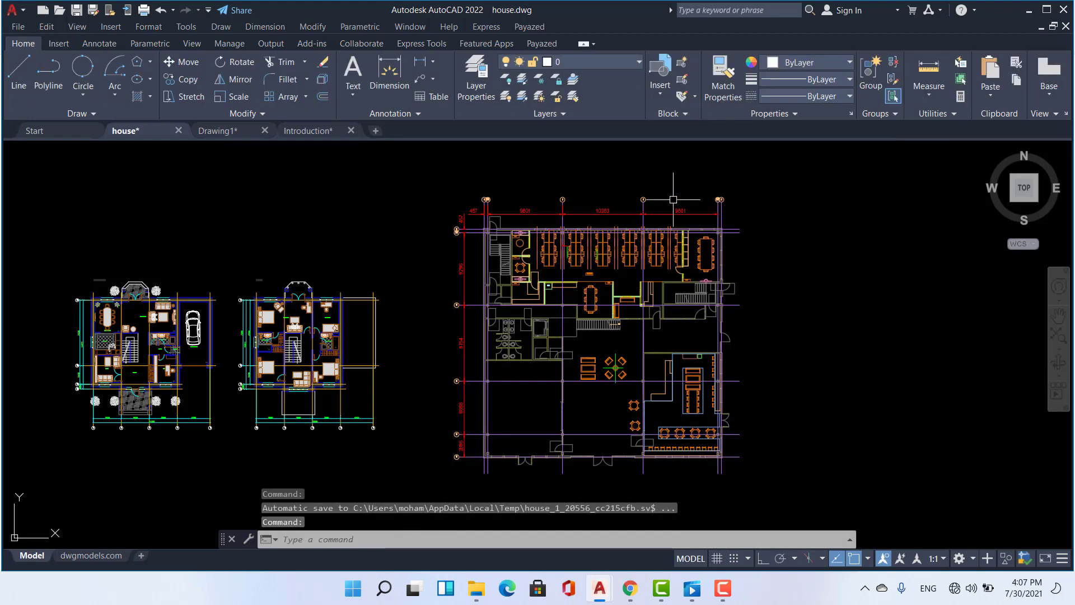
pyautogui.moveTo(350, 332); pyautogui.dragTo(359, 313, button='middle')
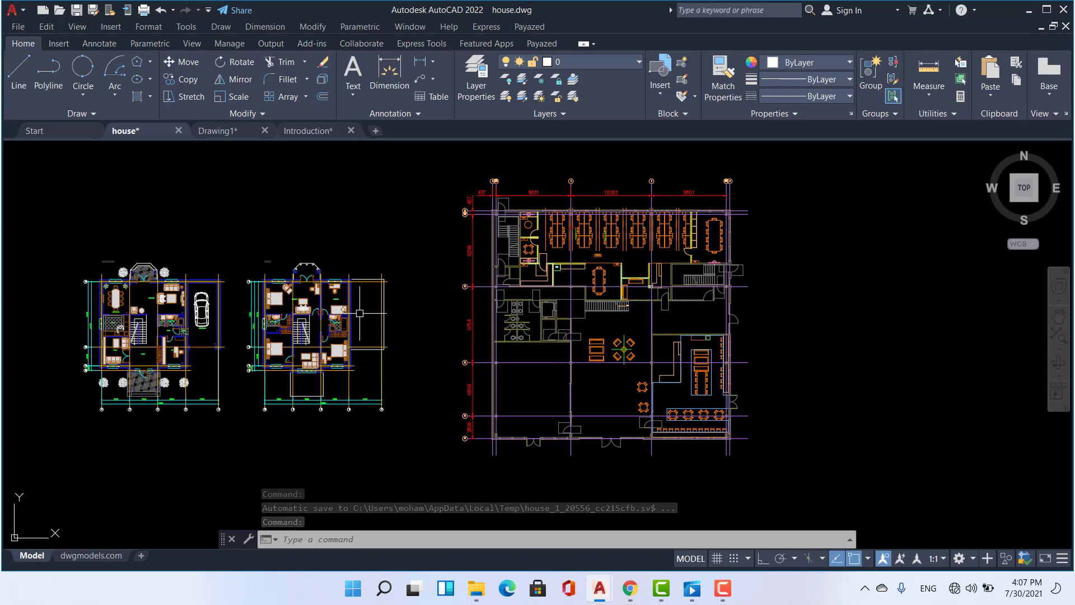